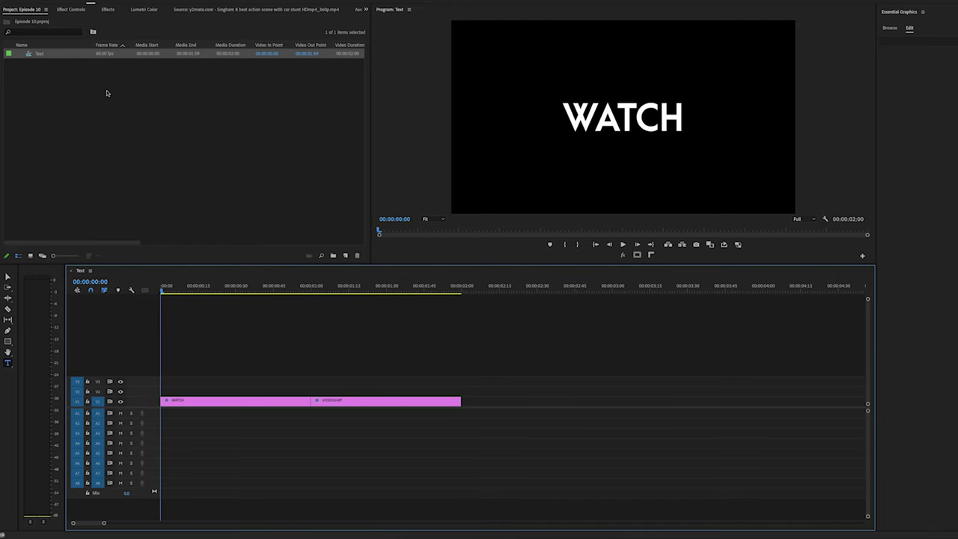
- Apply the Wipe video transition at the cut between the WATCH and VIDEOGHAT title clips
{"action": "left_click", "coordinate": [2, 150]}
{"action": "left_click", "coordinate": [10, 256]}
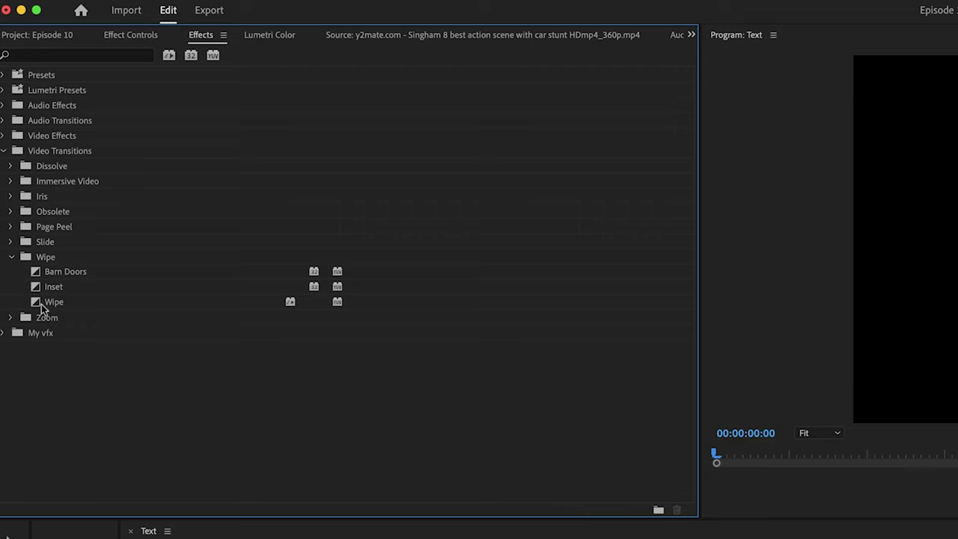
{"action": "left_click_drag", "start_coordinate": [42, 306], "coordinate": [273, 486]}
{"action": "left_click_drag", "start_coordinate": [294, 431], "coordinate": [295, 431]}
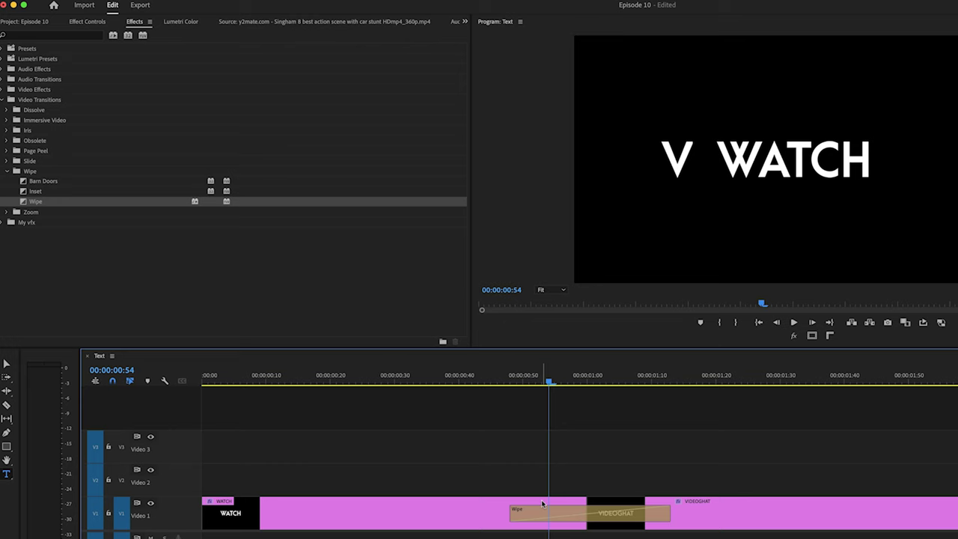
- Try different wipe directions on the Wipe transition and preview how each one reveals the VIDEOGHAT title
{"action": "left_click", "coordinate": [88, 21]}
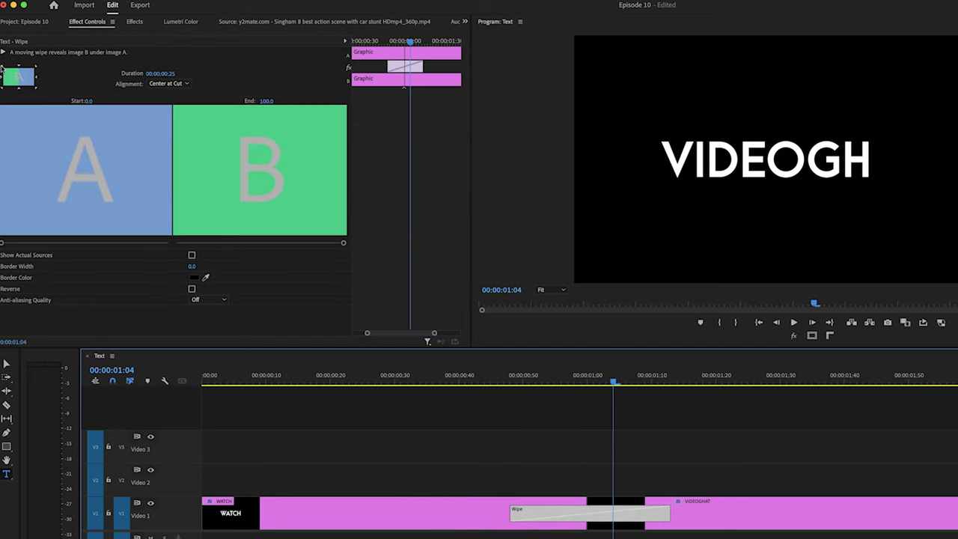
{"action": "left_click_drag", "start_coordinate": [534, 387], "coordinate": [572, 397]}
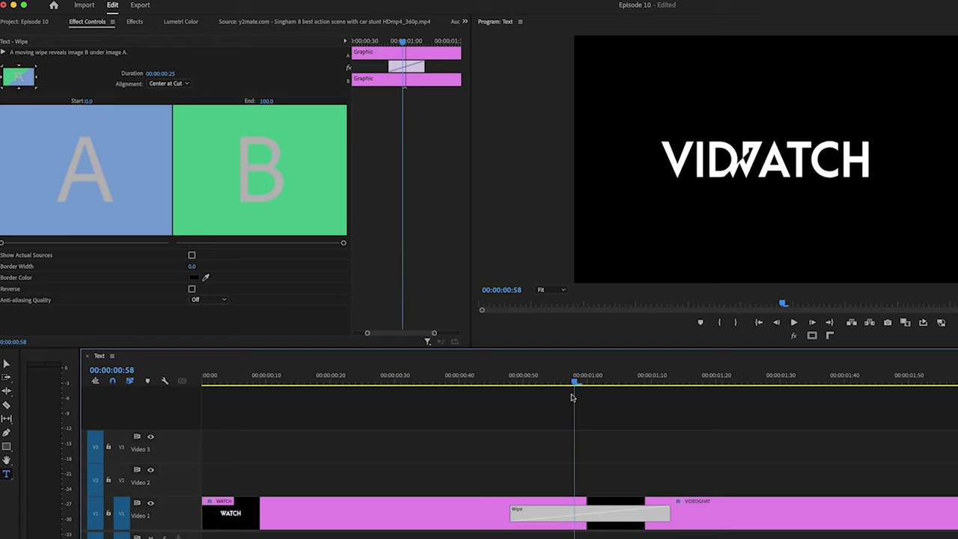
{"action": "left_click", "coordinate": [37, 92]}
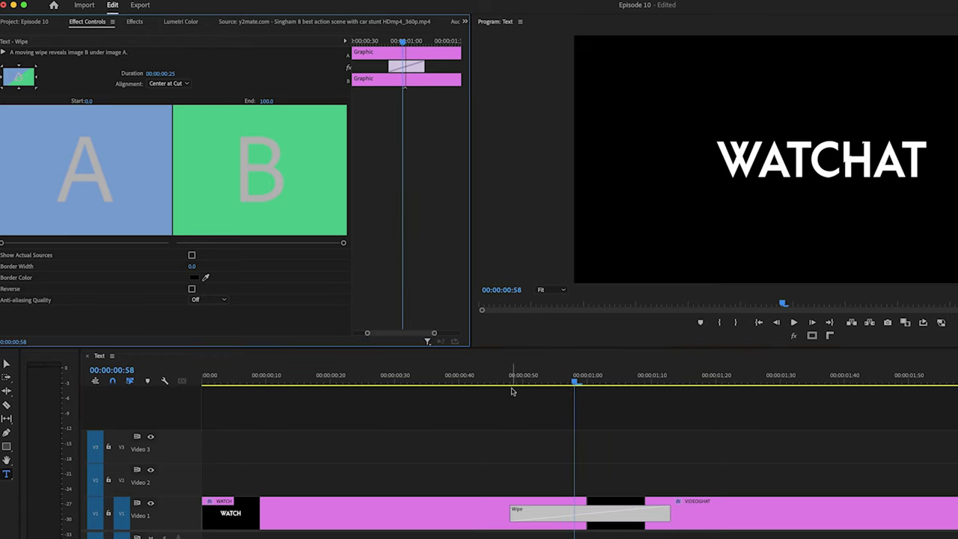
{"action": "left_click", "coordinate": [536, 384]}
{"action": "mouse_move", "coordinate": [564, 384]}
{"action": "left_mouse_down"}
{"action": "mouse_move", "coordinate": [626, 387]}
{"action": "mouse_move", "coordinate": [566, 397]}
{"action": "left_mouse_up"}
{"action": "left_click", "coordinate": [18, 69]}
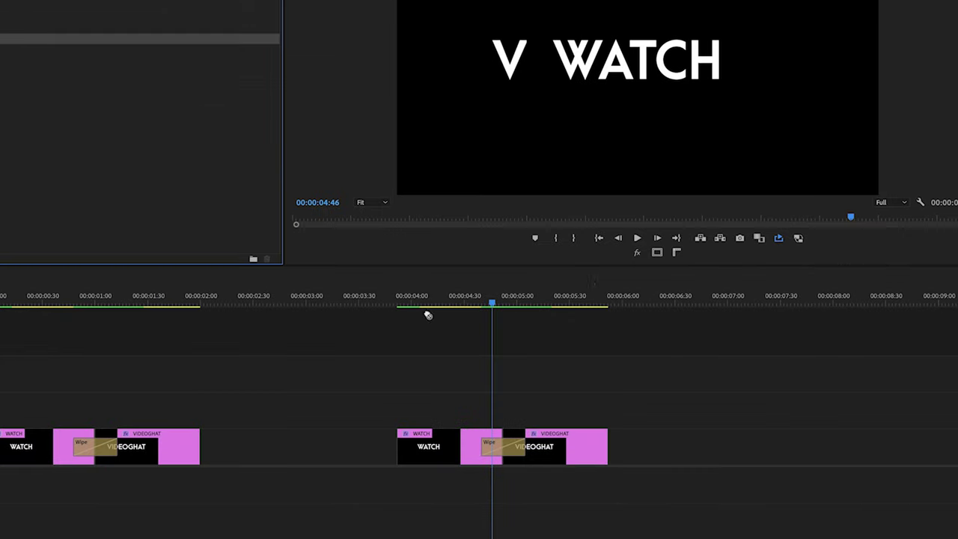
- Replace the second title pair's Wipe with VR Gradient Wipe and adjust its Tilt (X axis)
{"action": "left_click_drag", "start_coordinate": [505, 445], "coordinate": [505, 447]}
{"action": "key", "text": "="}
{"action": "key", "text": "="}
{"action": "key", "text": "="}
{"action": "left_click_drag", "start_coordinate": [389, 300], "coordinate": [521, 318]}
{"action": "left_click", "coordinate": [449, 444]}
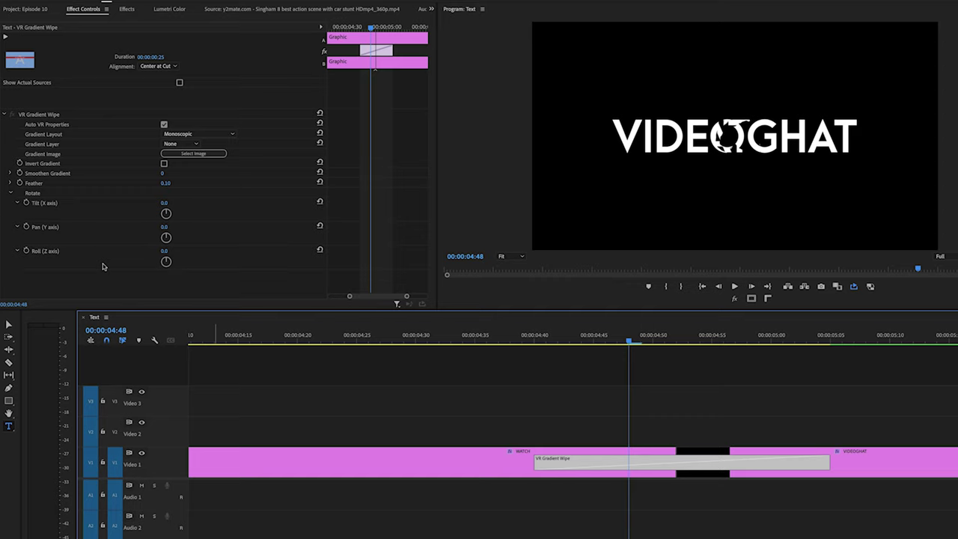
{"action": "left_click_drag", "start_coordinate": [162, 204], "coordinate": [183, 203]}
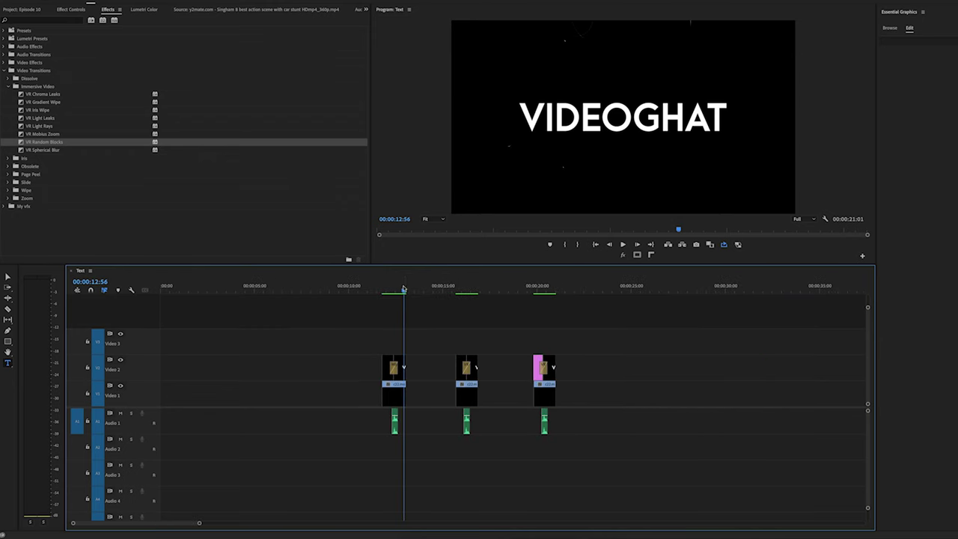
- Duplicate the WATCH and VIDEOGHAT title clips with their transitions from Video 2 onto Video 3, starting slightly later
{"action": "key", "text": "="}
{"action": "left_click_drag", "start_coordinate": [417, 322], "coordinate": [569, 366]}
{"action": "left_click_drag", "start_coordinate": [469, 363], "coordinate": [470, 343]}
{"action": "left_click_drag", "start_coordinate": [232, 384], "coordinate": [234, 382]}
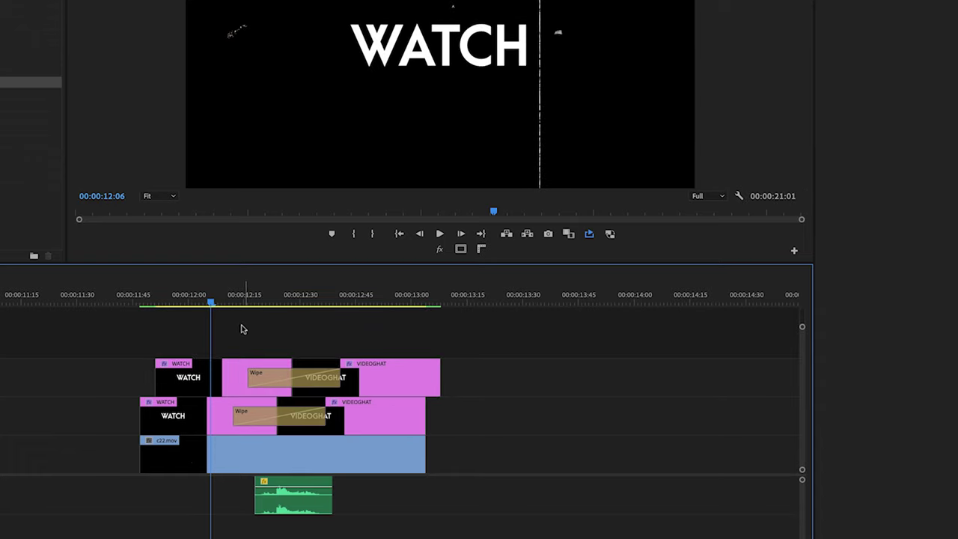
- Change the fill of the Video 3 WATCH title to magenta by setting its green value to 0
{"action": "left_click", "coordinate": [224, 378]}
{"action": "left_click", "coordinate": [852, 304]}
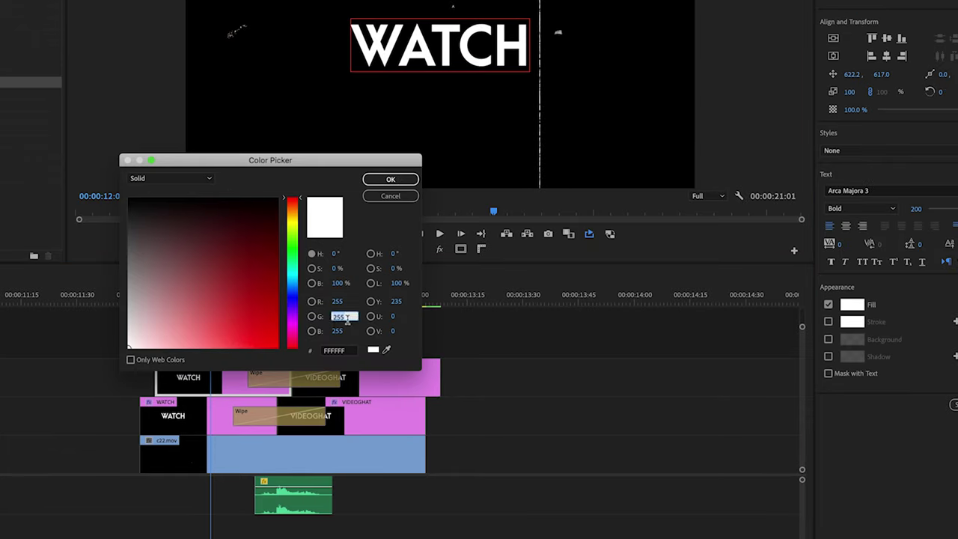
{"action": "type", "text": "0"}
{"action": "key", "text": "Return"}
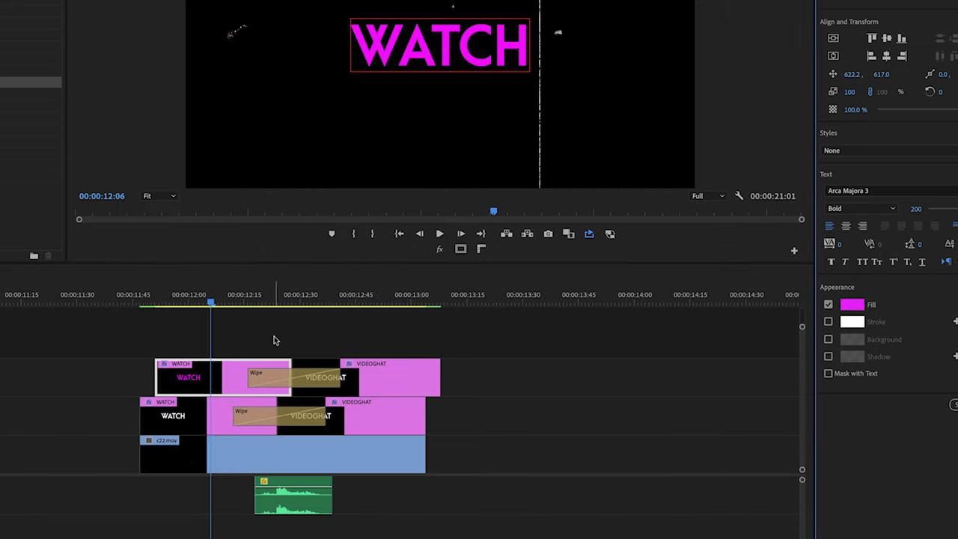
{"action": "left_click", "coordinate": [274, 340]}
- Set the duration of both Wipe transitions in the first title group to 10 frames
{"action": "left_click_drag", "start_coordinate": [259, 304], "coordinate": [278, 304]}
{"action": "key", "text": "="}
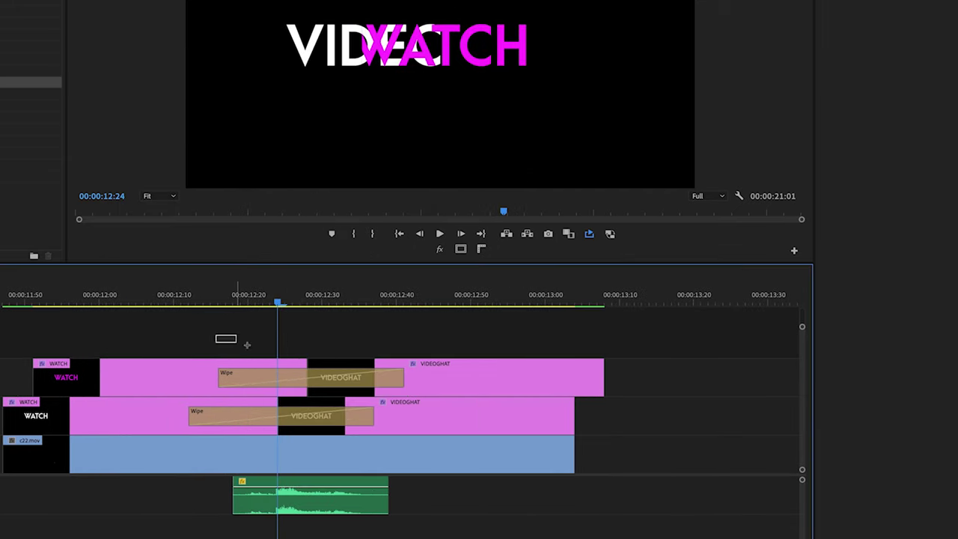
{"action": "right_click", "coordinate": [250, 381]}
{"action": "left_click", "coordinate": [274, 384]}
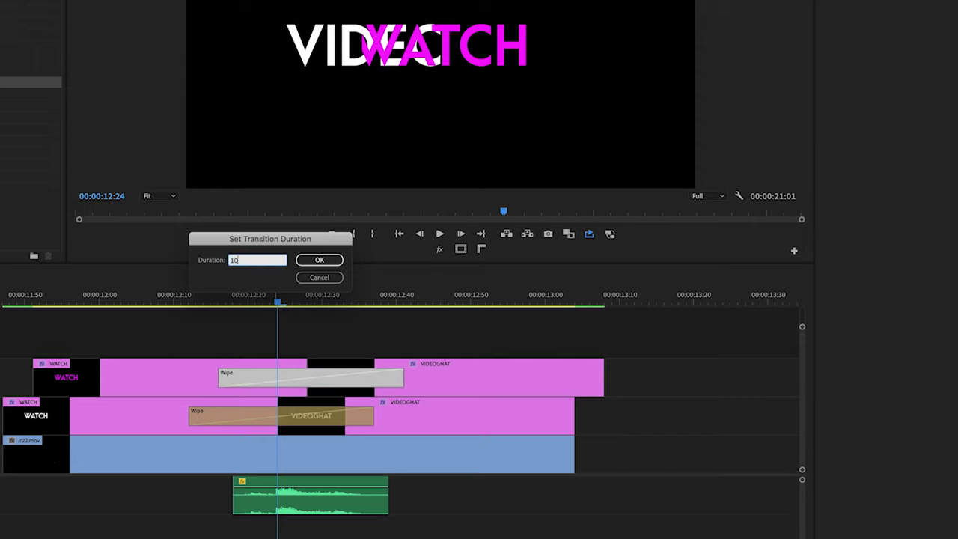
{"action": "type", "text": "10"}
{"action": "key", "text": "Return"}
{"action": "right_click", "coordinate": [288, 416]}
{"action": "left_click", "coordinate": [310, 422]}
{"action": "key", "text": "Return"}
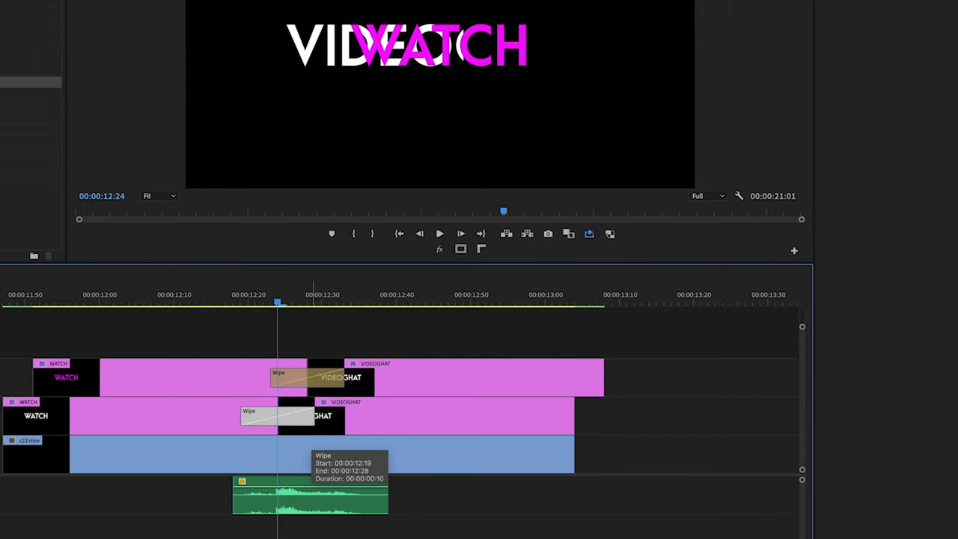
- Shift the first group's Video 3 title pair so that its Wipe starts at the cut of the titles below
{"action": "left_click_drag", "start_coordinate": [207, 335], "coordinate": [358, 378]}
{"action": "key", "text": "="}
{"action": "key", "text": "="}
{"action": "left_click_drag", "start_coordinate": [289, 366], "coordinate": [305, 365]}
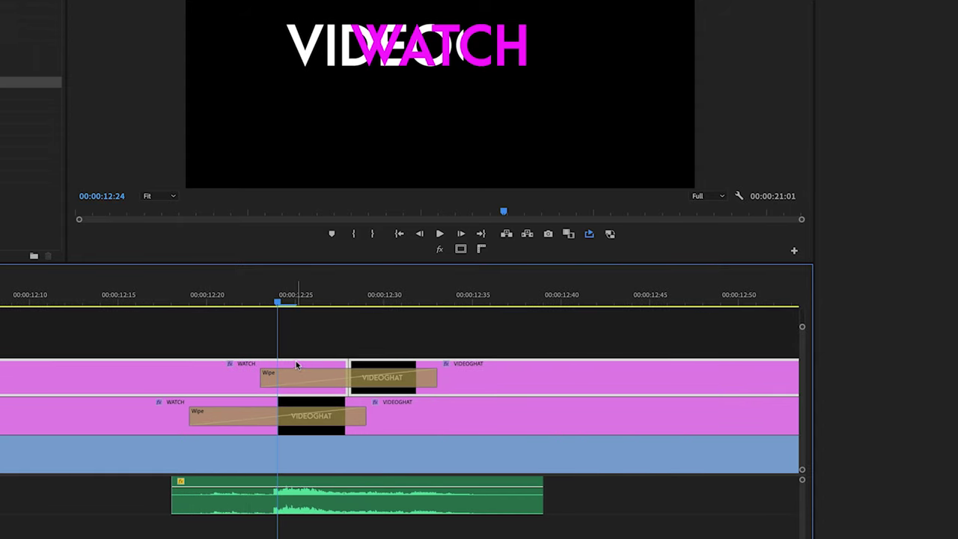
{"action": "key", "text": "backslash"}
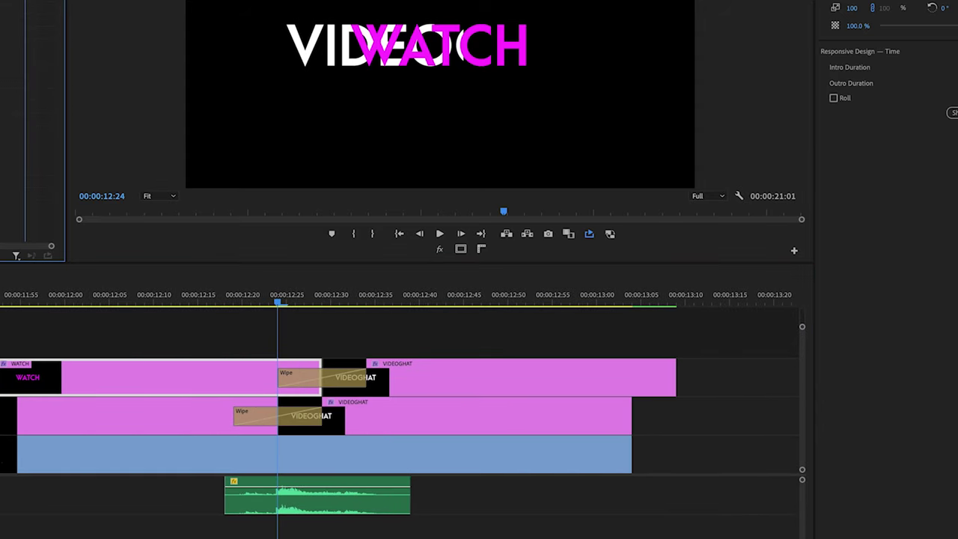
{"action": "left_click", "coordinate": [279, 303]}
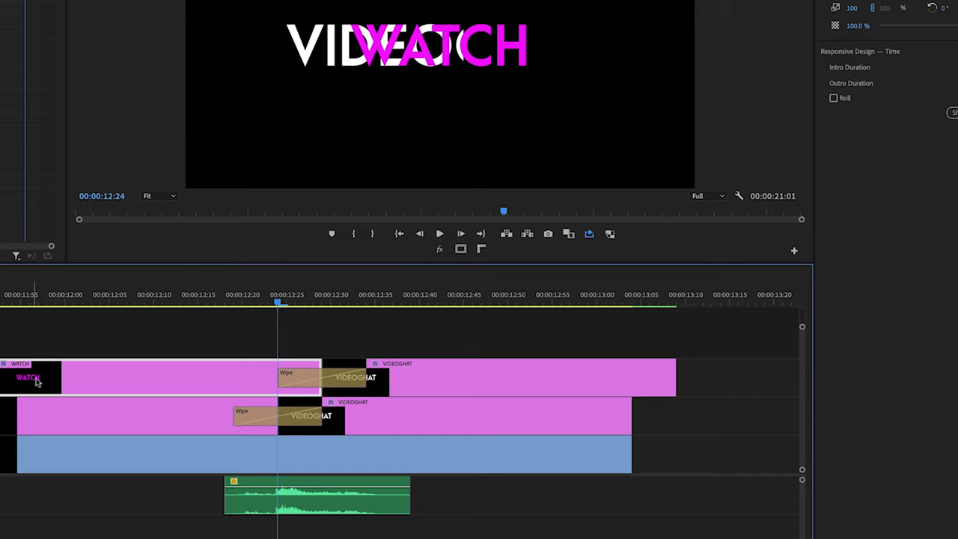
- Trim the first group's Video 3 WATCH start and VIDEOGHAT end to the edges of their Wipe transition
{"action": "left_click", "coordinate": [1, 372]}
{"action": "left_click_drag", "start_coordinate": [278, 374], "coordinate": [268, 374]}
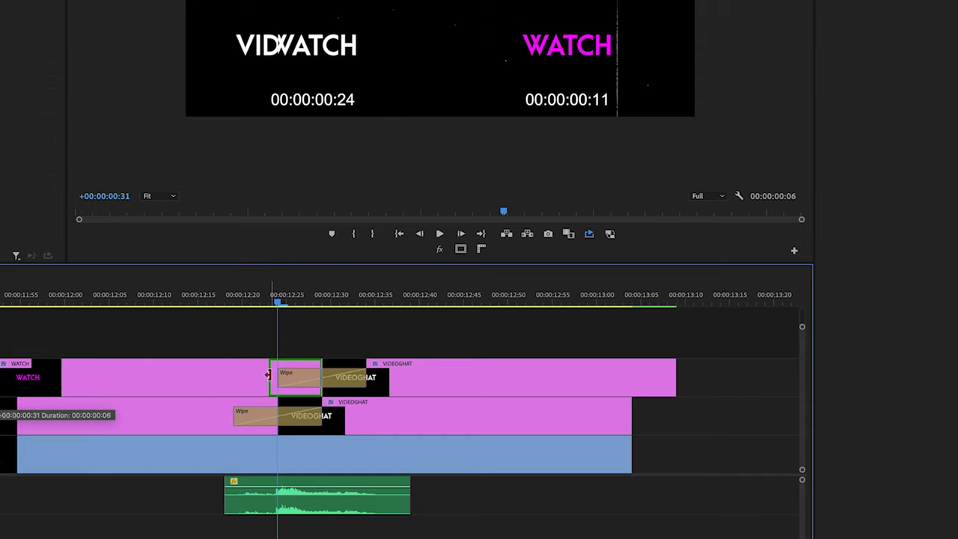
{"action": "left_click_drag", "start_coordinate": [532, 394], "coordinate": [534, 394]}
{"action": "left_click_drag", "start_coordinate": [673, 381], "coordinate": [365, 376]}
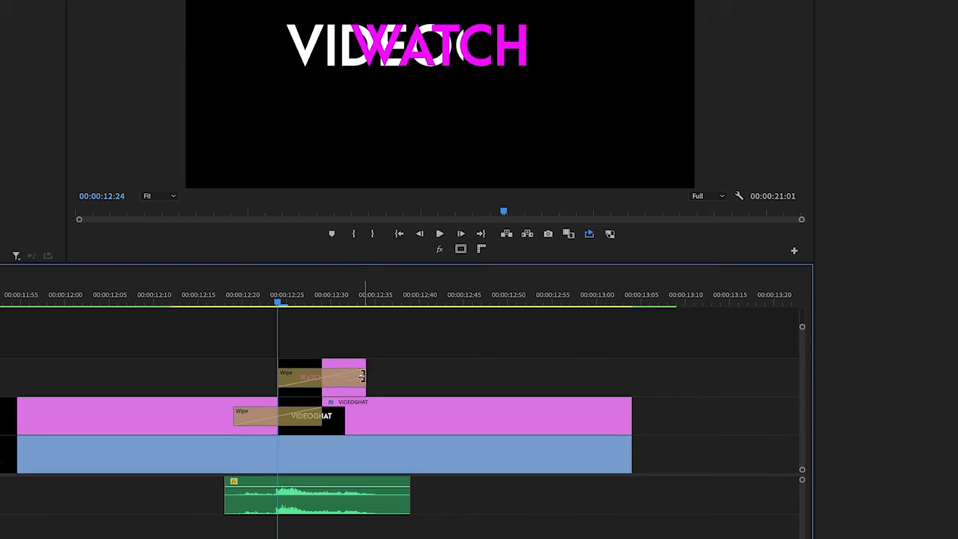
- Select all clips of the first title group and render the effects for playback
{"action": "left_click", "coordinate": [58, 320]}
{"action": "left_click_drag", "start_coordinate": [1, 332], "coordinate": [592, 513]}
{"action": "key", "text": "Return"}
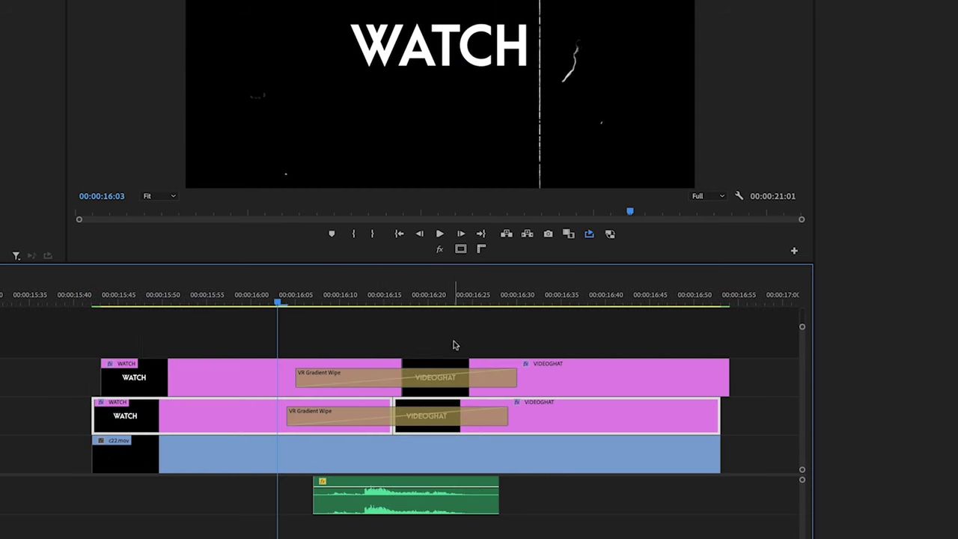
- Set the duration of both VR Gradient Wipe transitions in the second title group to 10 frames
{"action": "left_click_drag", "start_coordinate": [410, 302], "coordinate": [396, 352]}
{"action": "left_click_drag", "start_coordinate": [284, 334], "coordinate": [565, 372]}
{"action": "right_click", "coordinate": [330, 416]}
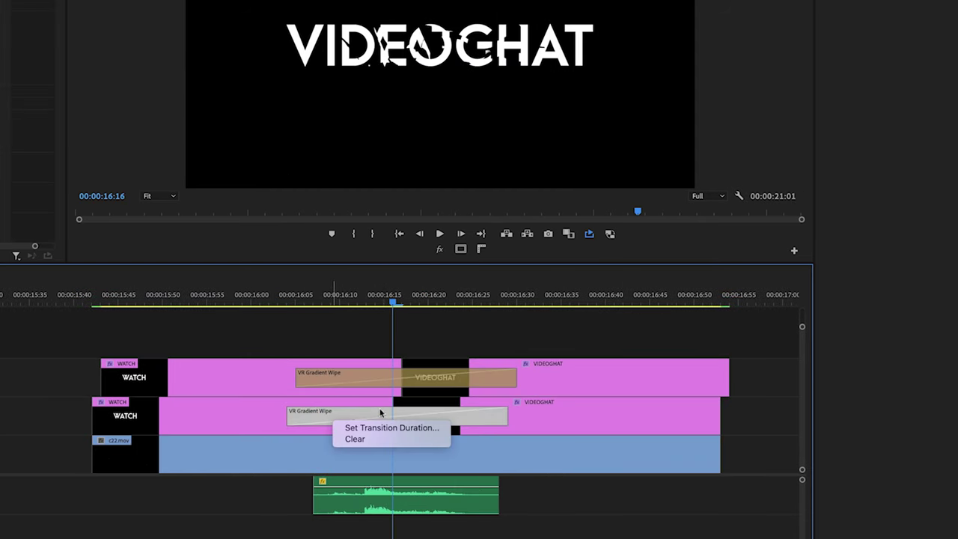
{"action": "left_click", "coordinate": [382, 428]}
{"action": "type", "text": "10"}
{"action": "key", "text": "Return"}
{"action": "right_click", "coordinate": [352, 378]}
{"action": "left_click", "coordinate": [407, 385]}
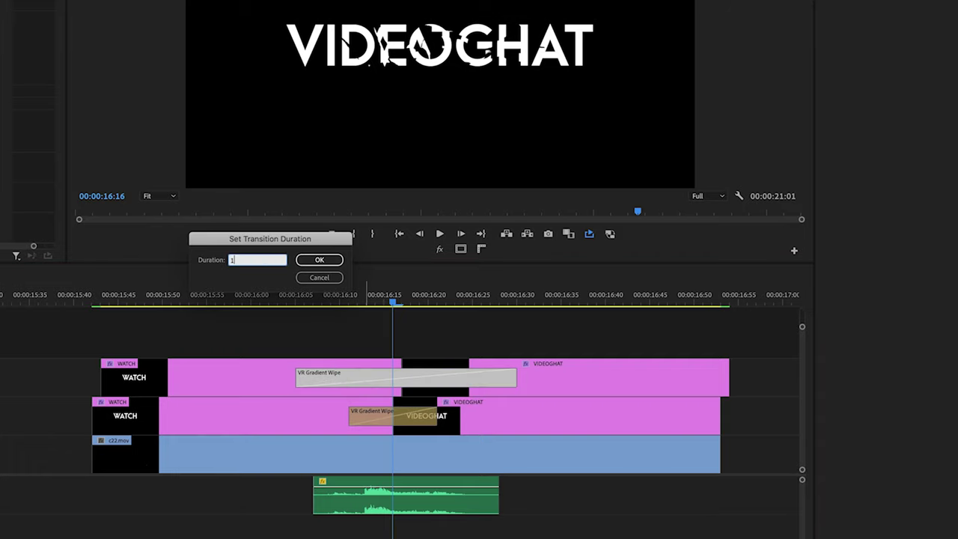
{"action": "type", "text": "10"}
{"action": "key", "text": "Return"}
- Align the second group's Video 3 transition with the cut below and trim both title clips to the transition's edges
{"action": "mouse_move", "coordinate": [332, 378]}
{"action": "left_mouse_down"}
{"action": "mouse_move", "coordinate": [346, 370]}
{"action": "mouse_move", "coordinate": [335, 372]}
{"action": "left_mouse_up"}
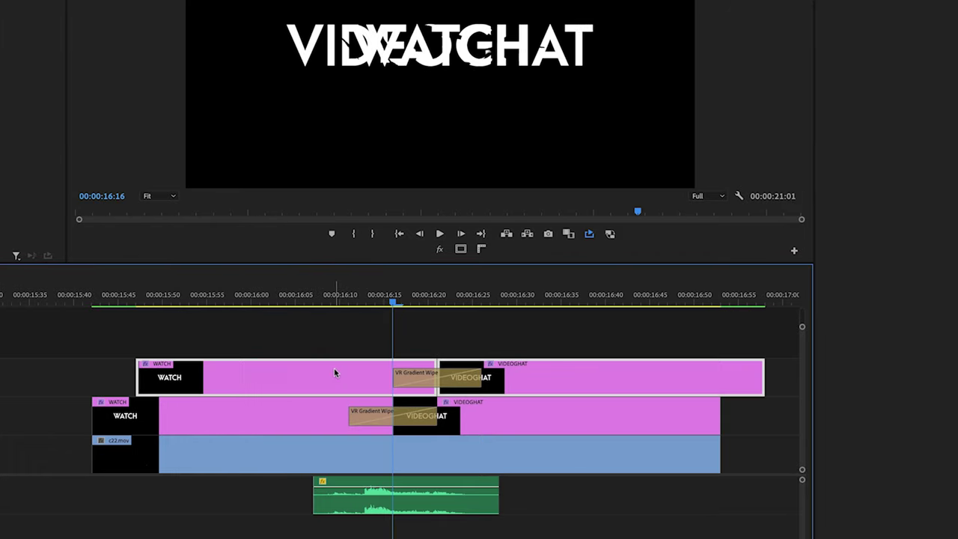
{"action": "left_click_drag", "start_coordinate": [142, 372], "coordinate": [395, 378]}
{"action": "left_click_drag", "start_coordinate": [758, 366], "coordinate": [474, 368]}
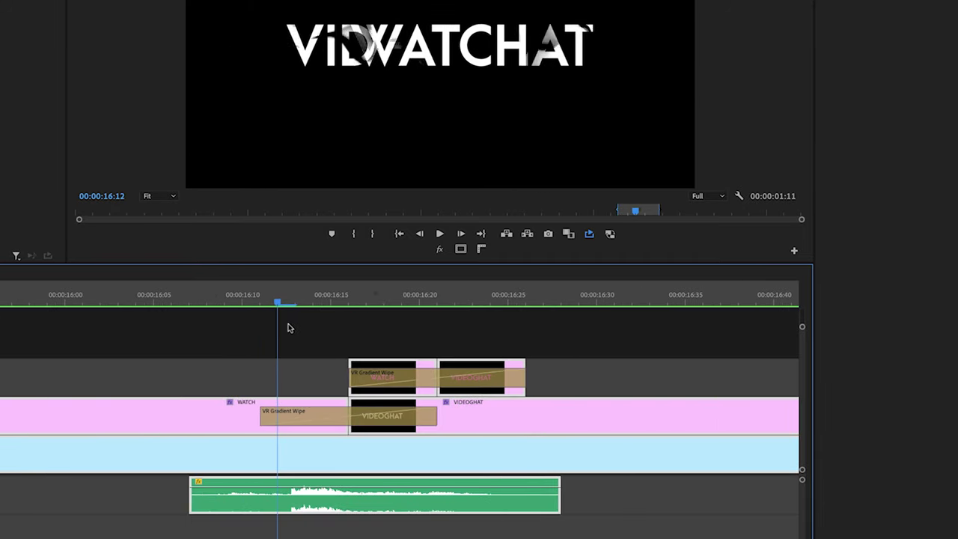
{"action": "left_click_drag", "start_coordinate": [290, 328], "coordinate": [539, 327]}
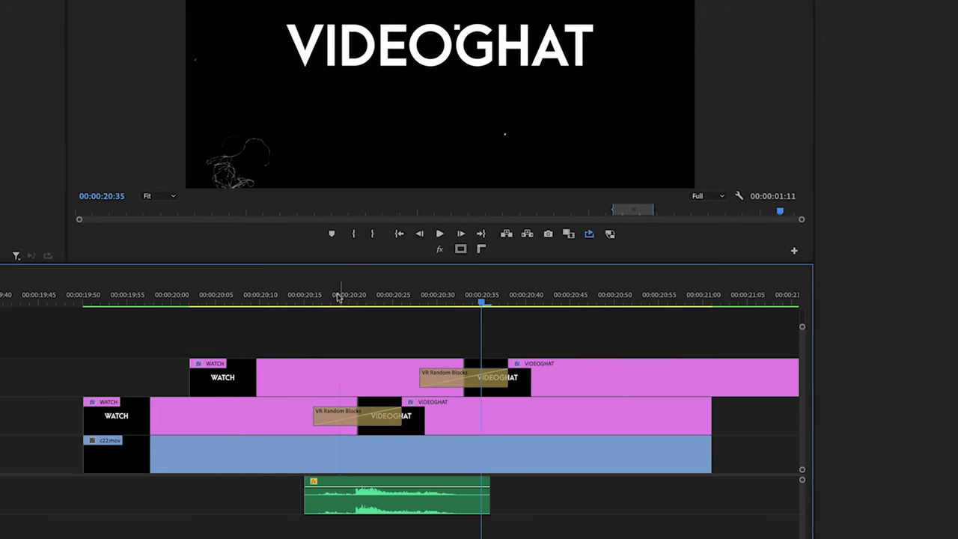
- Align the upper VR Random Blocks transition with the cut below and trim its Video 3 titles to the transition's edges
{"action": "left_click", "coordinate": [338, 297]}
{"action": "left_click_drag", "start_coordinate": [314, 318], "coordinate": [469, 369]}
{"action": "left_click", "coordinate": [132, 375]}
{"action": "key", "text": "e"}
{"action": "key", "text": "Down"}
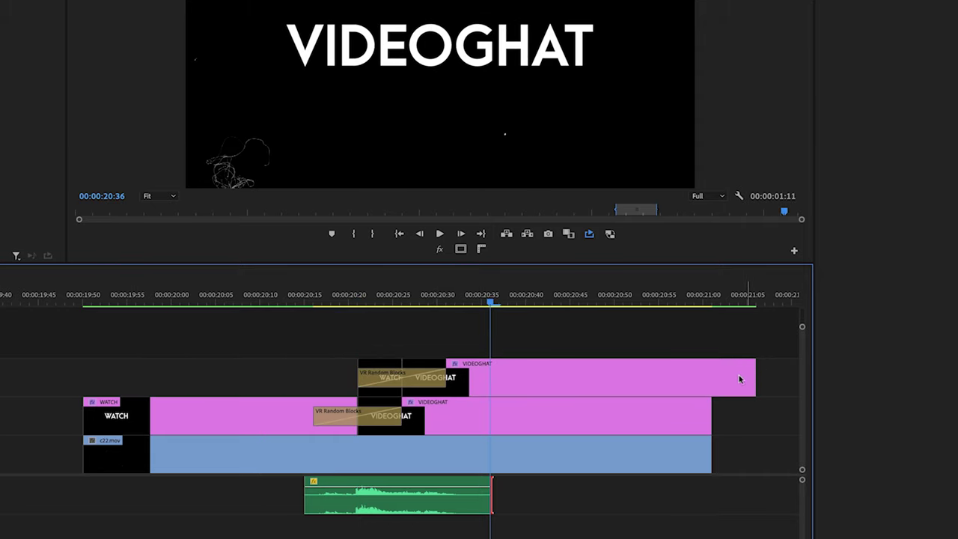
{"action": "left_click_drag", "start_coordinate": [752, 381], "coordinate": [446, 381]}
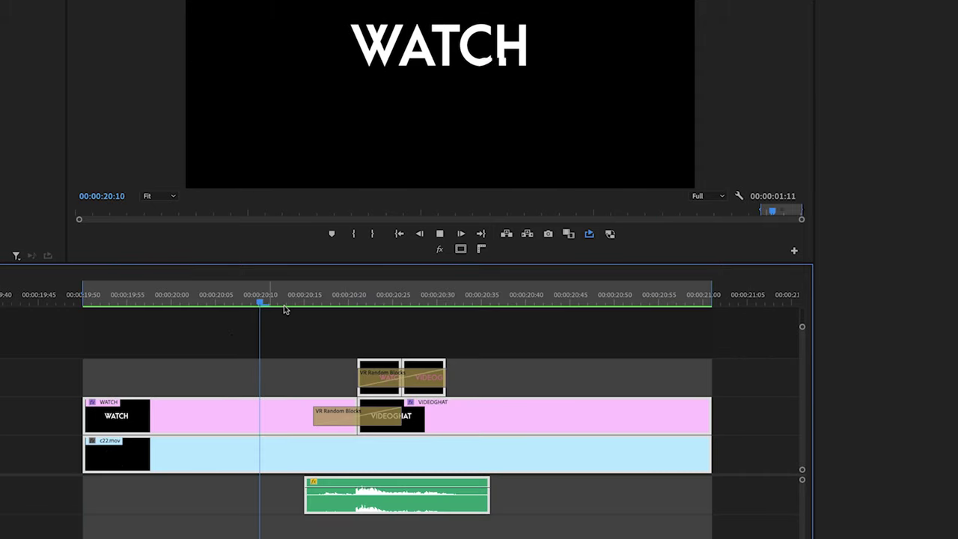
{"action": "left_click", "coordinate": [339, 299]}
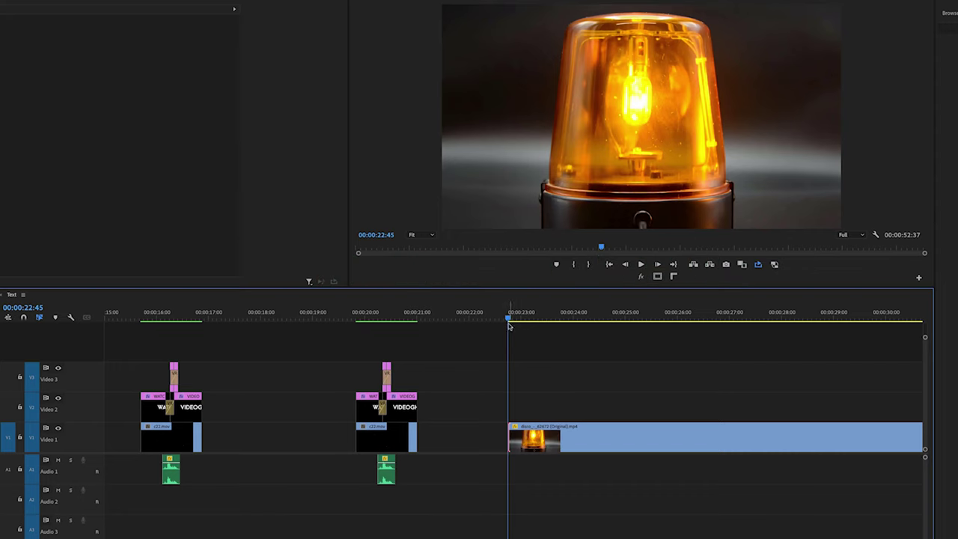
- Cut the disco clip at about 00:00:23:05 and delete the part after the cut
{"action": "left_click_drag", "start_coordinate": [510, 436], "coordinate": [529, 437]}
{"action": "left_click", "coordinate": [542, 376]}
{"action": "key", "text": "v"}
{"action": "left_click", "coordinate": [614, 379]}
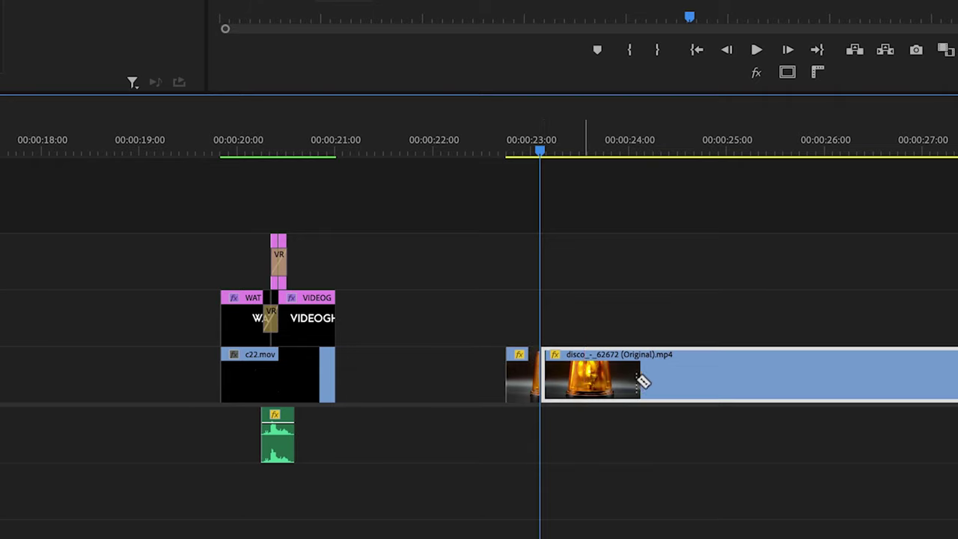
{"action": "key", "text": "Delete"}
- Copy the title group with the Wipe transitions and paste it after the short disco clip
{"action": "scroll", "coordinate": [624, 357], "scroll_direction": "left", "scroll_amount": 3}
{"action": "left_click_drag", "start_coordinate": [659, 306], "coordinate": [794, 404]}
{"action": "scroll", "coordinate": [796, 402], "scroll_direction": "left", "scroll_amount": 3}
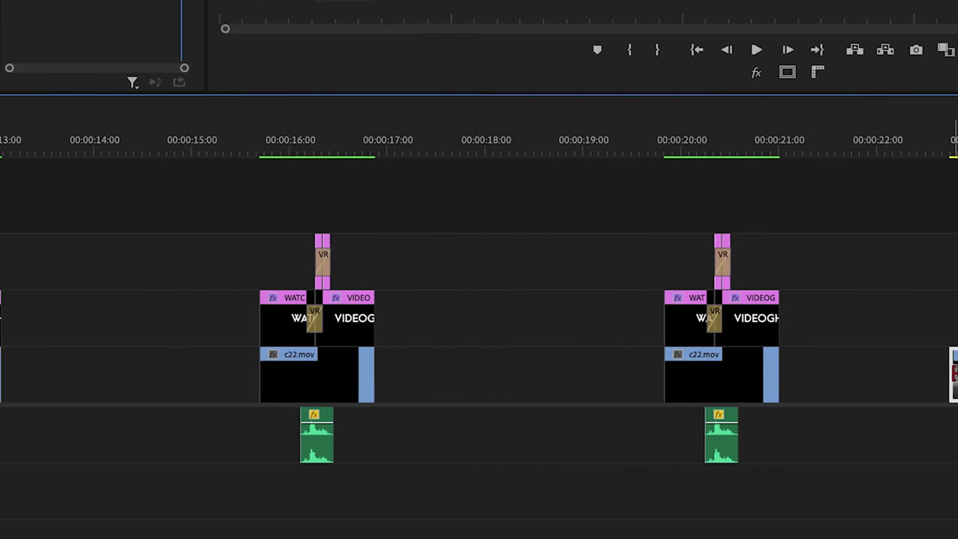
{"action": "key", "text": "minus"}
{"action": "left_click_drag", "start_coordinate": [541, 447], "coordinate": [641, 514]}
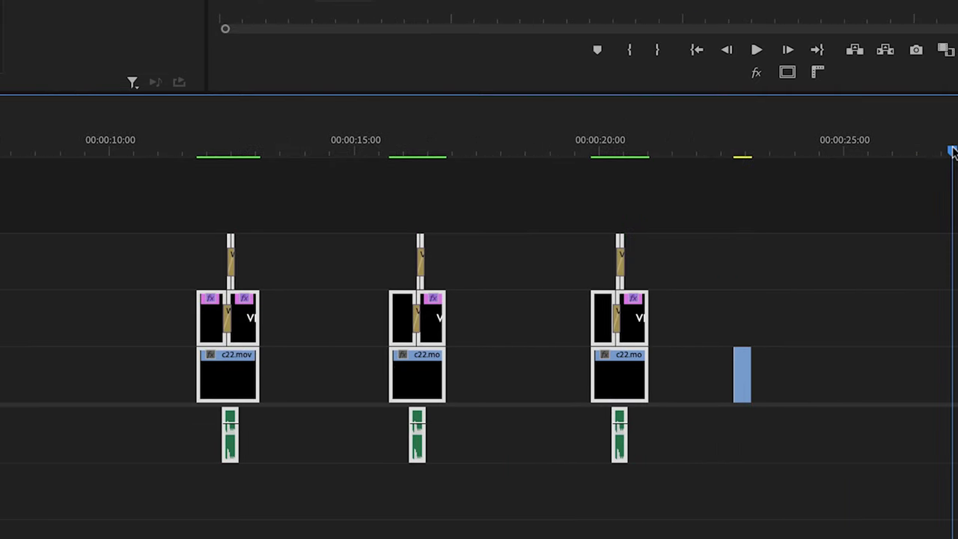
{"action": "key", "text": "ctrl+v"}
{"action": "left_click", "coordinate": [673, 299]}
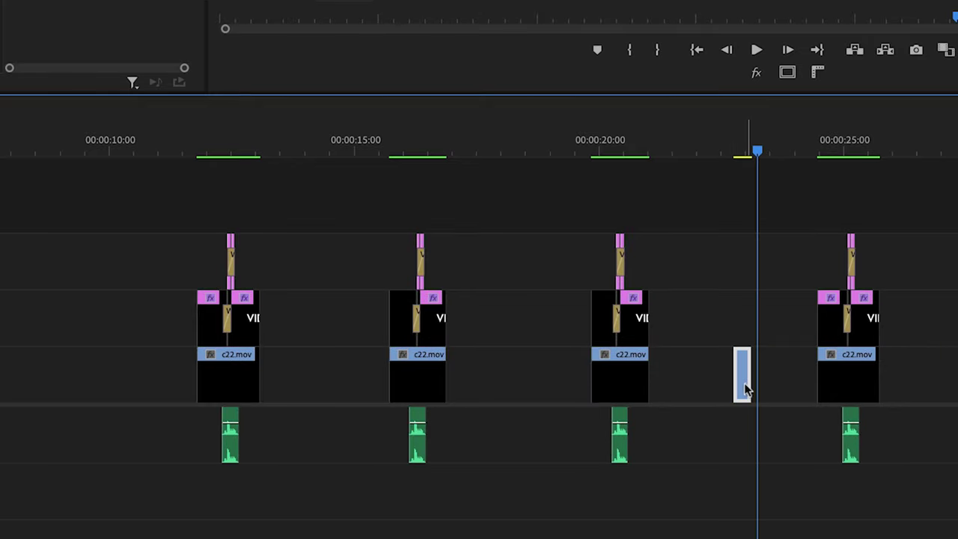
- Place the disco clip above the pasted group near its title cut and delete the Video 3 titles beneath it
{"action": "left_click_drag", "start_coordinate": [853, 212], "coordinate": [860, 213]}
{"action": "key", "text": "equal"}
{"action": "key", "text": "equal"}
{"action": "left_click", "coordinate": [857, 150]}
{"action": "key", "text": "equal"}
{"action": "key", "text": "equal"}
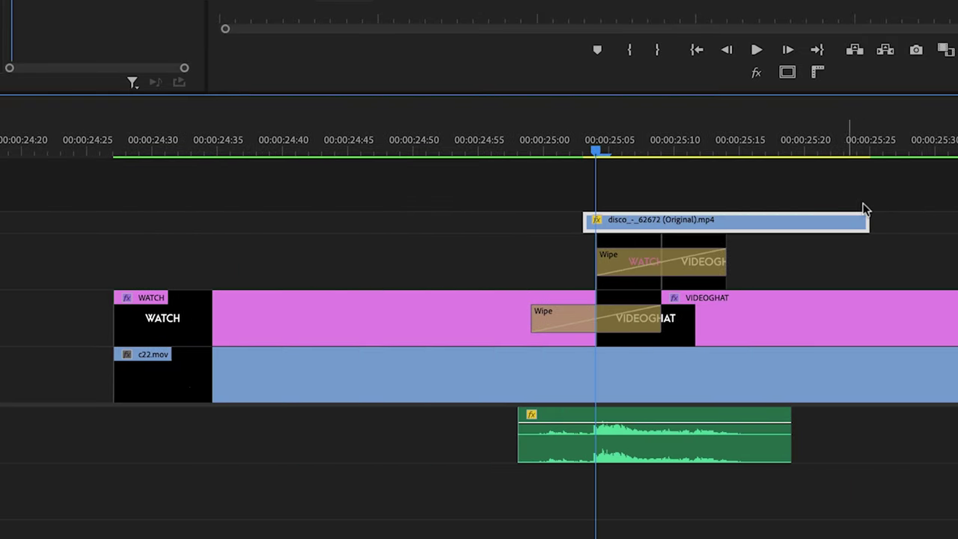
{"action": "left_click_drag", "start_coordinate": [821, 265], "coordinate": [614, 269]}
{"action": "key", "text": "Delete"}
- Move the disco clip down to Video 3 over the title cut and fit it to the Wipe transition's edges
{"action": "left_click_drag", "start_coordinate": [624, 225], "coordinate": [638, 262]}
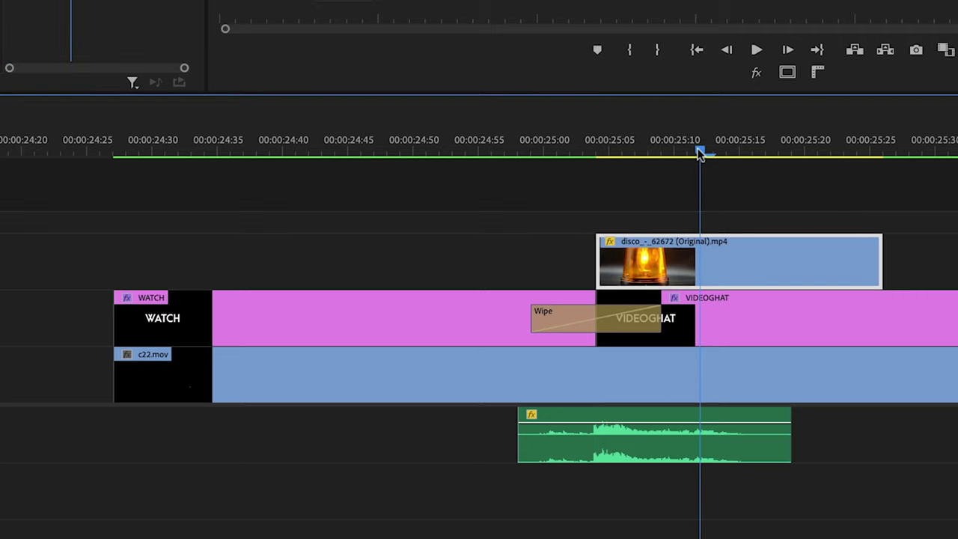
{"action": "left_click_drag", "start_coordinate": [455, 232], "coordinate": [436, 225]}
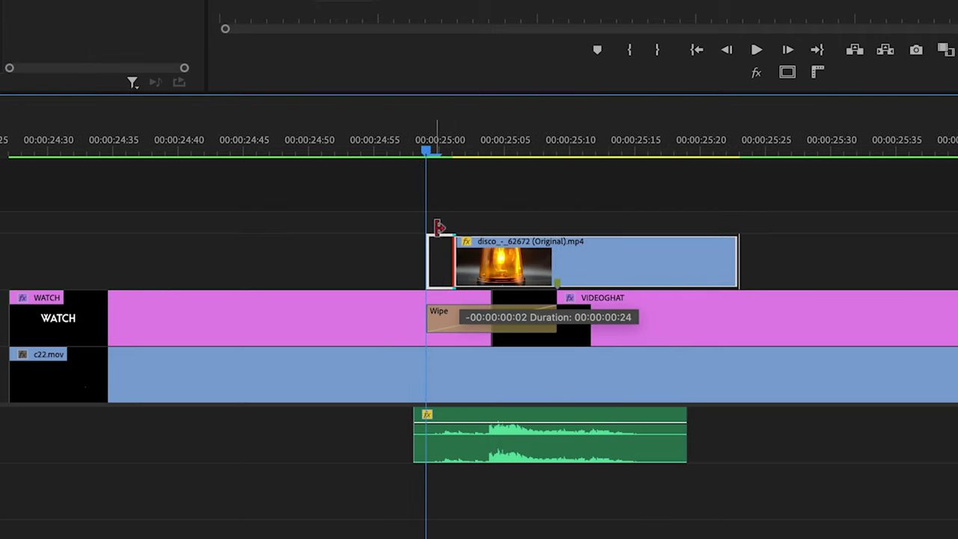
{"action": "left_click_drag", "start_coordinate": [442, 153], "coordinate": [548, 156]}
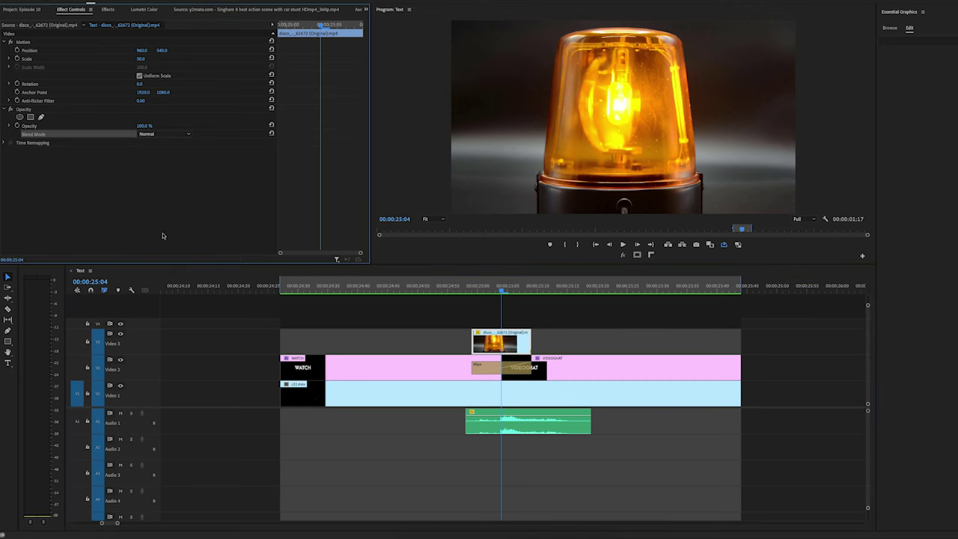
- Set the disco clip's blend mode to Multiply, render the marked range and play the title transition
{"action": "left_click", "coordinate": [159, 133]}
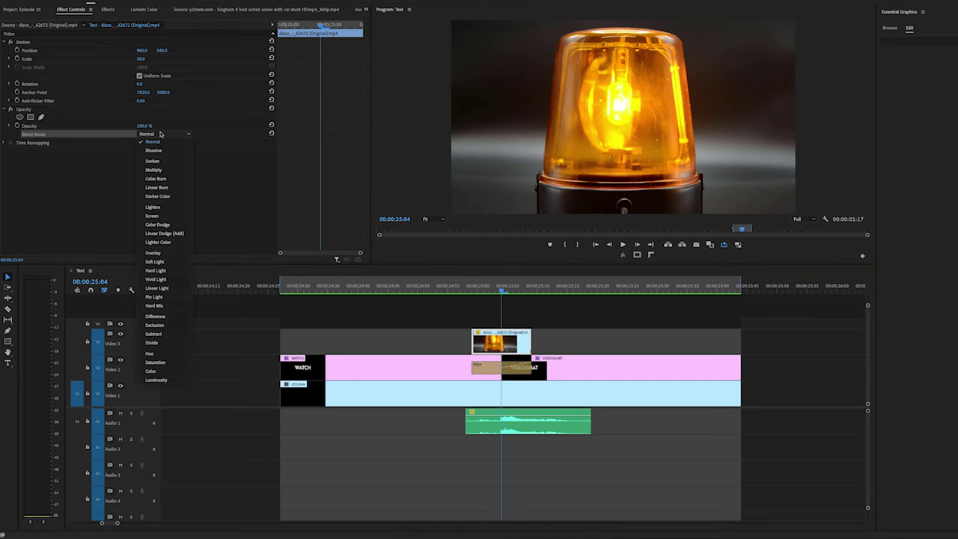
{"action": "left_click", "coordinate": [154, 171]}
{"action": "left_click", "coordinate": [466, 291]}
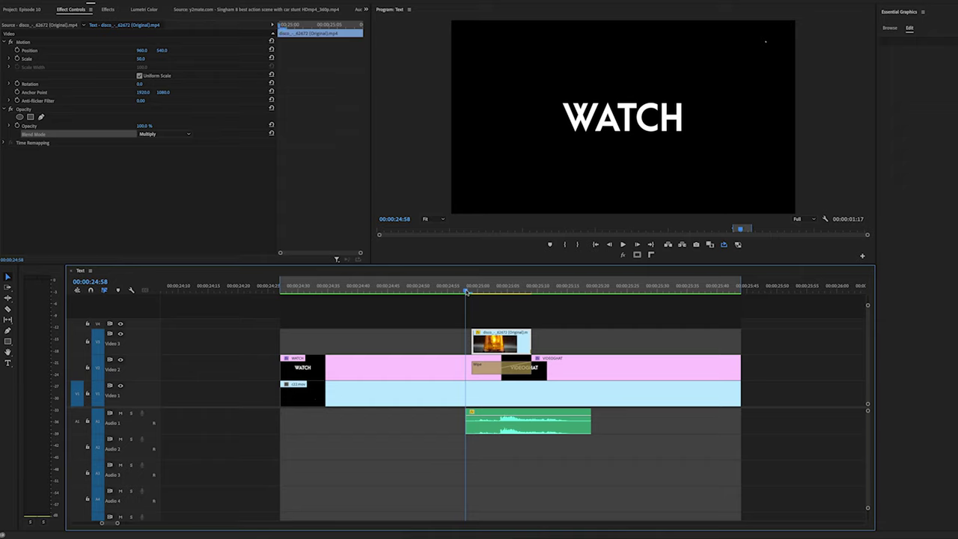
{"action": "key", "text": "Return"}
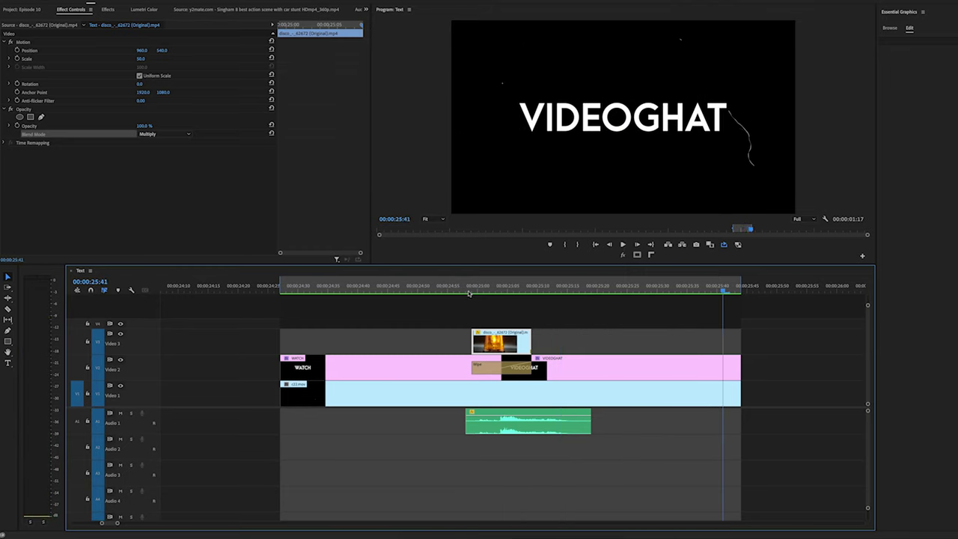
- Add a four-point opacity mask to the disco clip and stretch its corners to enclose the full WATCH and VIDEOGHAT text
{"action": "left_click_drag", "start_coordinate": [468, 293], "coordinate": [509, 297]}
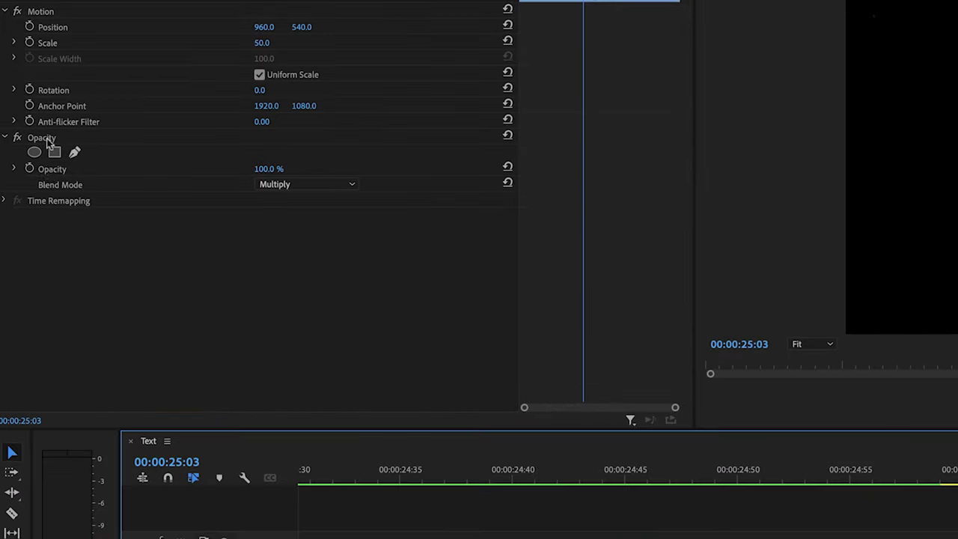
{"action": "left_click", "coordinate": [30, 117]}
{"action": "left_click_drag", "start_coordinate": [497, 107], "coordinate": [363, 108]}
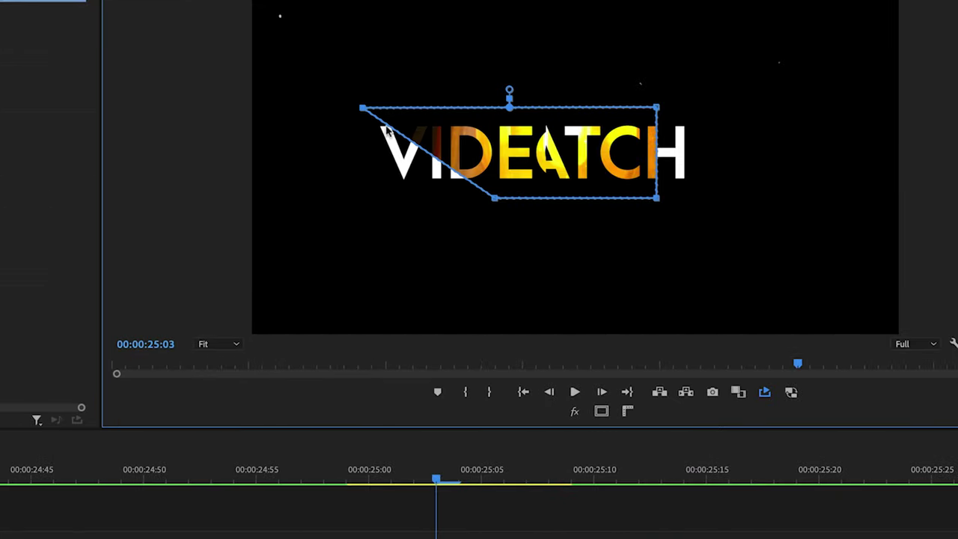
{"action": "left_click_drag", "start_coordinate": [657, 197], "coordinate": [741, 202]}
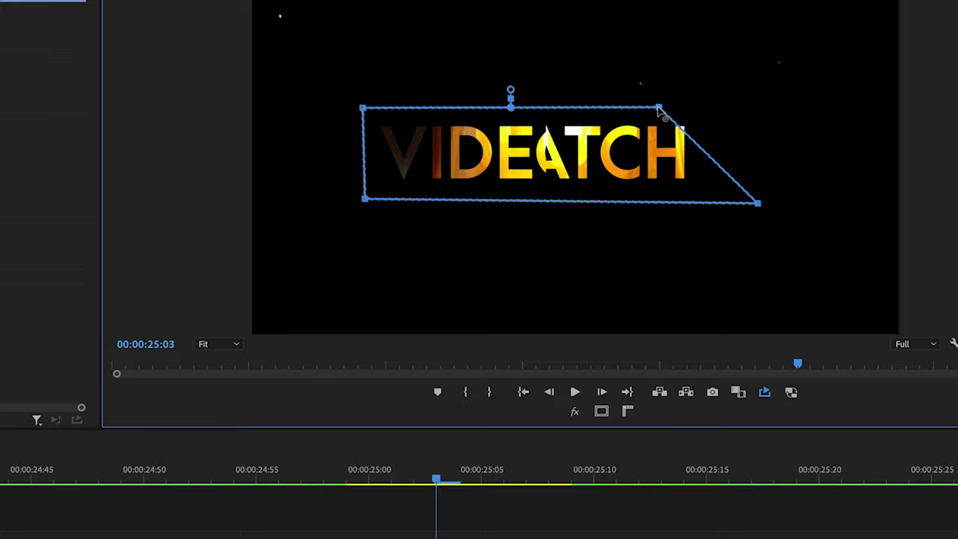
{"action": "left_click_drag", "start_coordinate": [466, 476], "coordinate": [528, 479]}
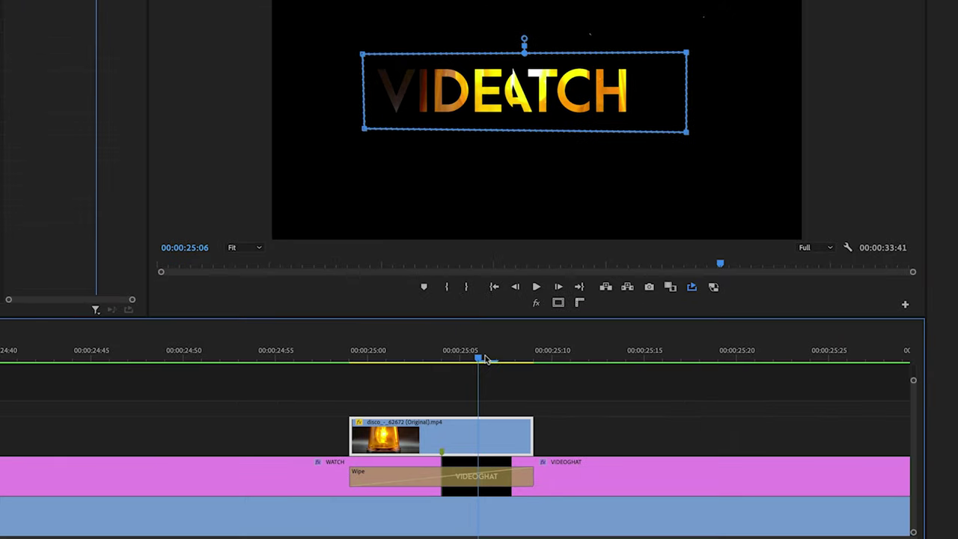
{"action": "left_click_drag", "start_coordinate": [685, 53], "coordinate": [714, 53]}
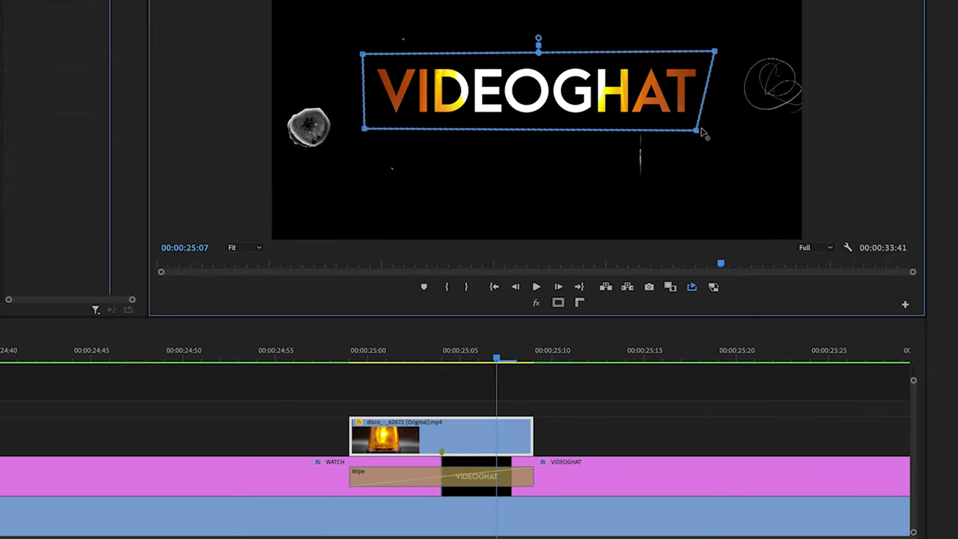
- Check the masked transition frame by frame, mark the range of the whole title group and render it for playback
{"action": "left_click_drag", "start_coordinate": [331, 360], "coordinate": [393, 363]}
{"action": "left_click", "coordinate": [368, 371]}
{"action": "left_click", "coordinate": [332, 360]}
{"action": "left_click_drag", "start_coordinate": [334, 360], "coordinate": [517, 364]}
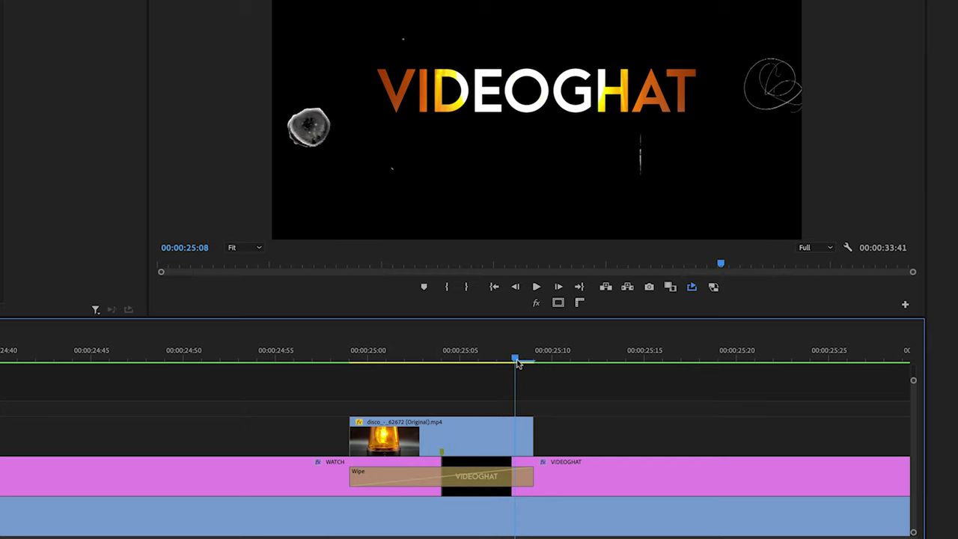
{"action": "key", "text": "minus"}
{"action": "key", "text": "minus"}
{"action": "left_click_drag", "start_coordinate": [329, 434], "coordinate": [500, 517]}
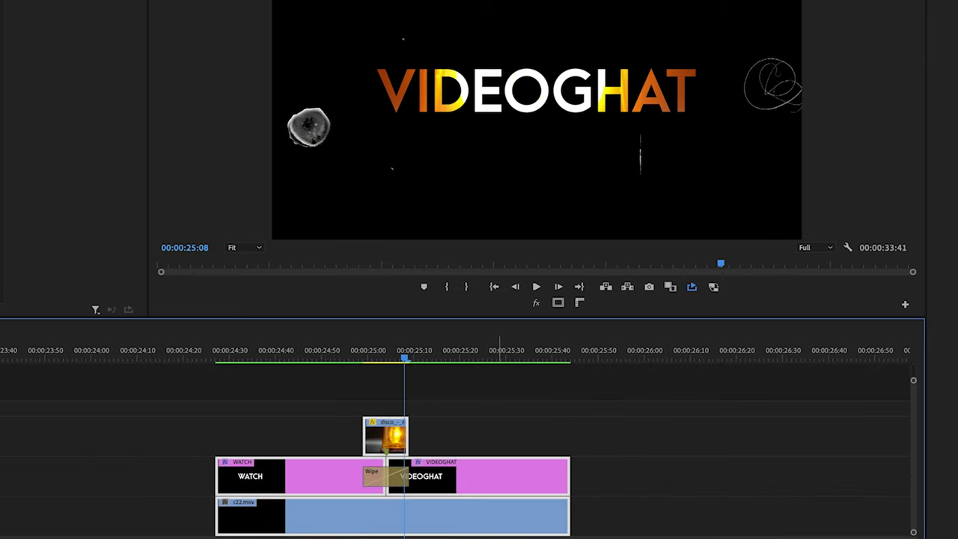
{"action": "key", "text": "slash"}
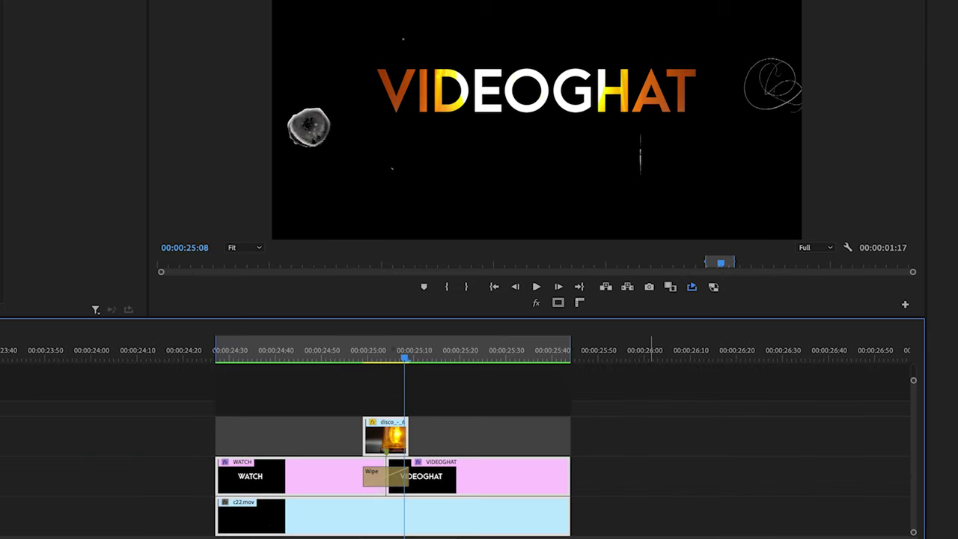
{"action": "key", "text": "Return"}
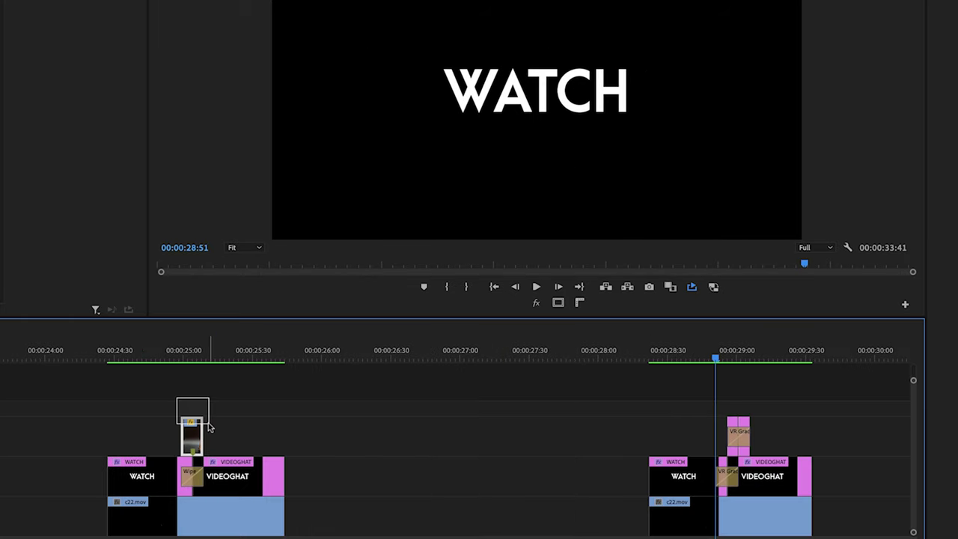
- Replace the Video 3 titles above the VR Gradient Wipe with a copy of the disco clip aligned to the transition
{"action": "left_click", "coordinate": [724, 360]}
{"action": "key", "text": "equal"}
{"action": "key", "text": "equal"}
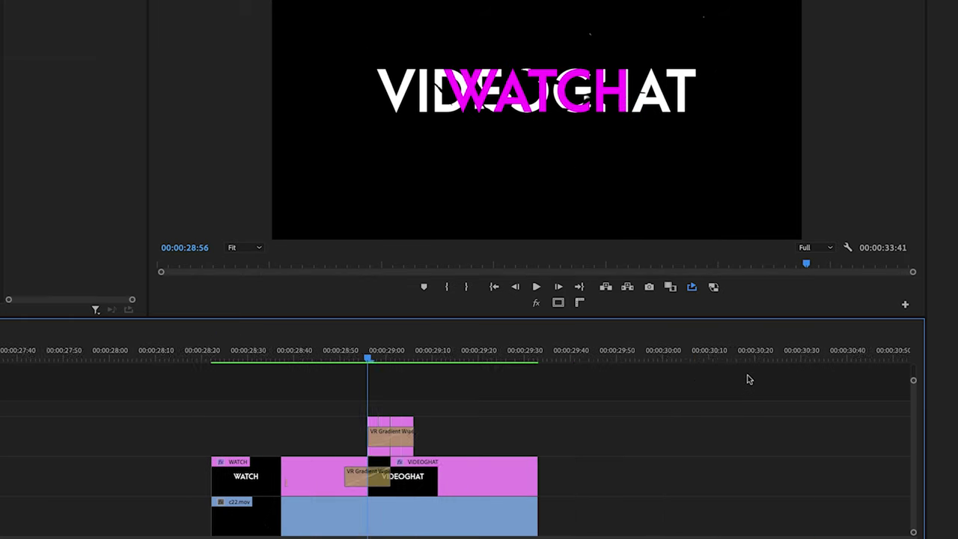
{"action": "left_click_drag", "start_coordinate": [353, 393], "coordinate": [475, 444]}
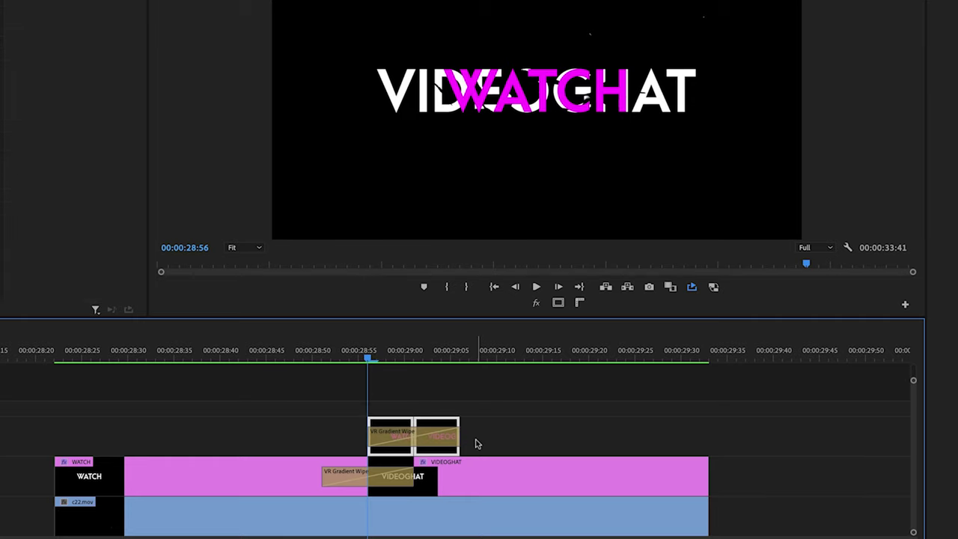
{"action": "key", "text": "Delete"}
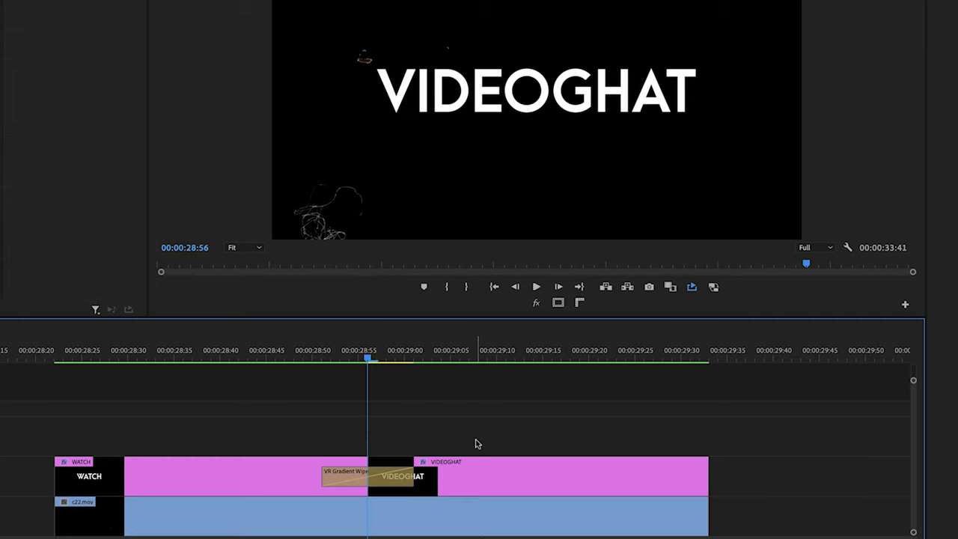
{"action": "key", "text": "ctrl+v"}
{"action": "left_click_drag", "start_coordinate": [439, 438], "coordinate": [384, 434]}
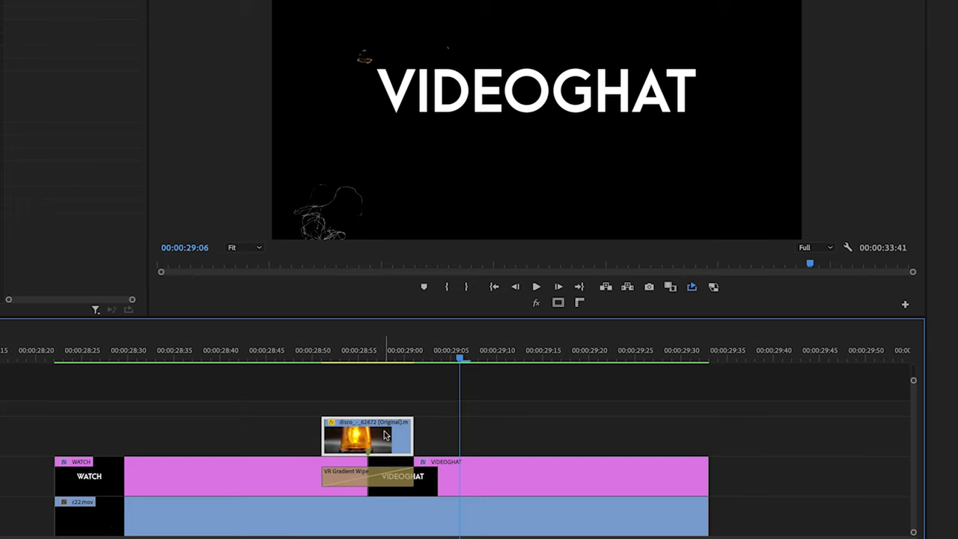
{"action": "left_click_drag", "start_coordinate": [283, 360], "coordinate": [370, 371]}
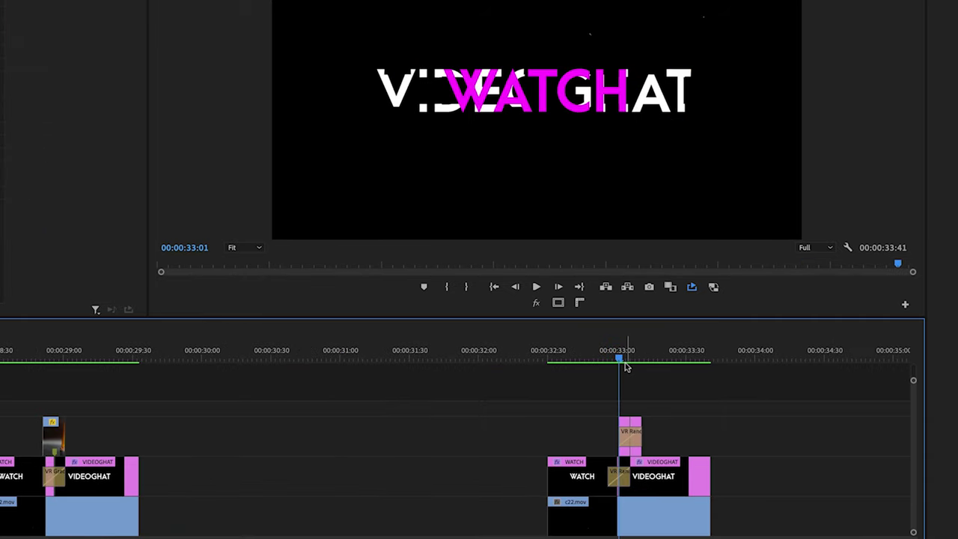
- Replace the Video 3 titles above the VR Random Blocks transition with a copy of the disco clip spanning the transition
{"action": "scroll", "coordinate": [641, 385], "scroll_direction": "up", "scroll_amount": 5}
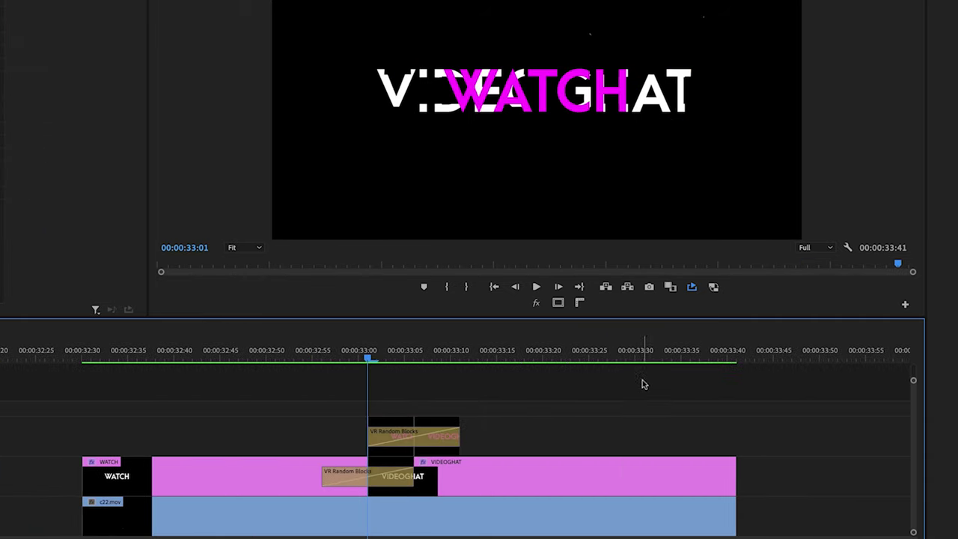
{"action": "key", "text": "Delete"}
{"action": "left_click_drag", "start_coordinate": [554, 388], "coordinate": [384, 434]}
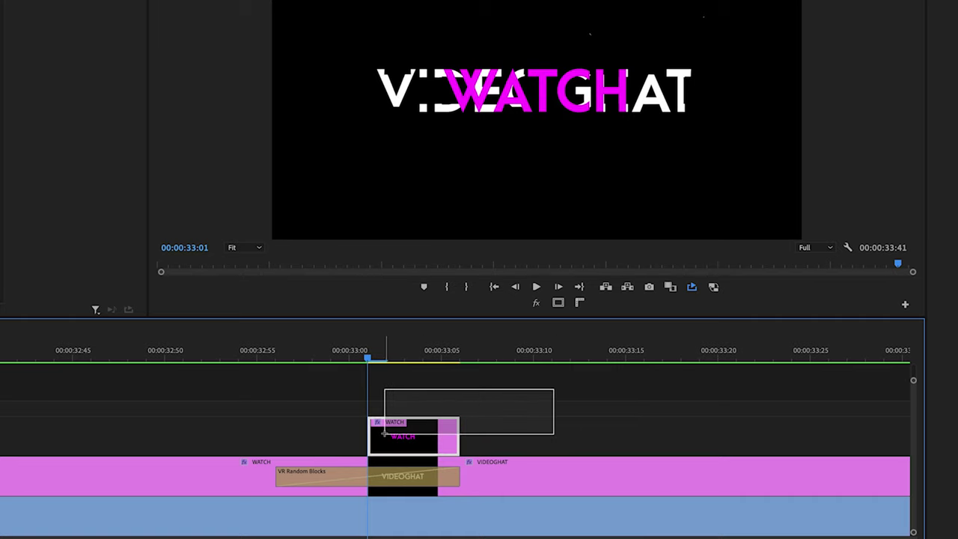
{"action": "key", "text": "Delete"}
{"action": "left_click", "coordinate": [276, 358]}
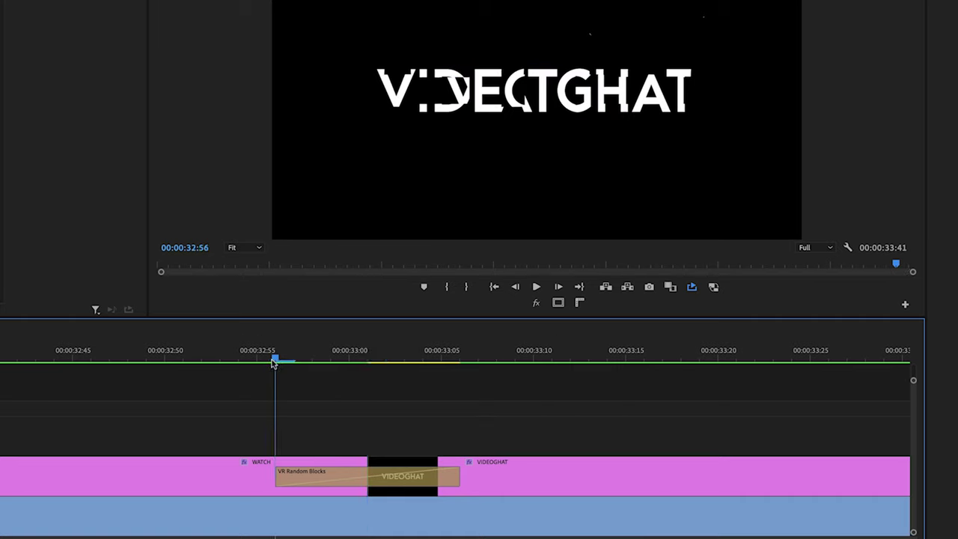
{"action": "key", "text": "ctrl+z"}
{"action": "left_click_drag", "start_coordinate": [295, 362], "coordinate": [256, 365]}
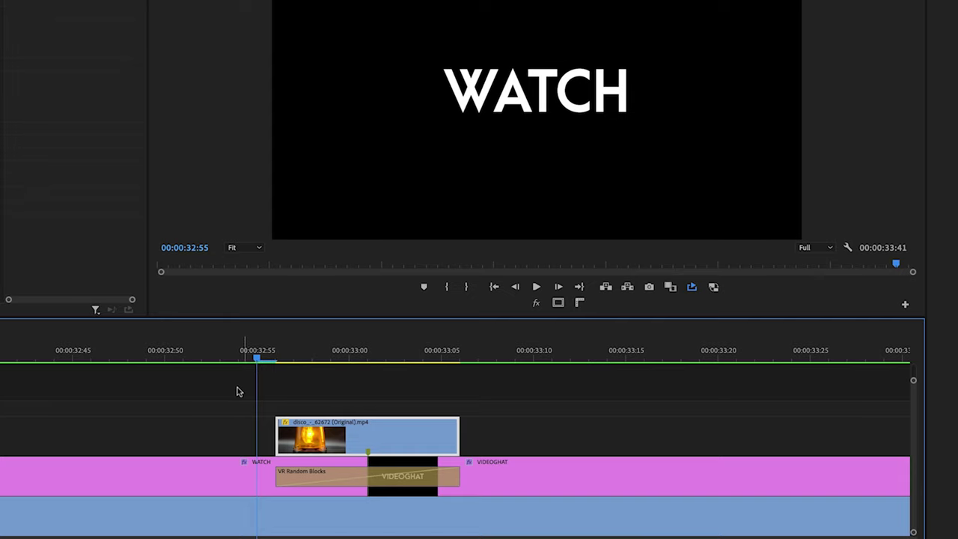
{"action": "key", "text": "minus"}
{"action": "key", "text": "minus"}
{"action": "key", "text": "equal"}
{"action": "key", "text": "equal"}
{"action": "left_click", "coordinate": [387, 361]}
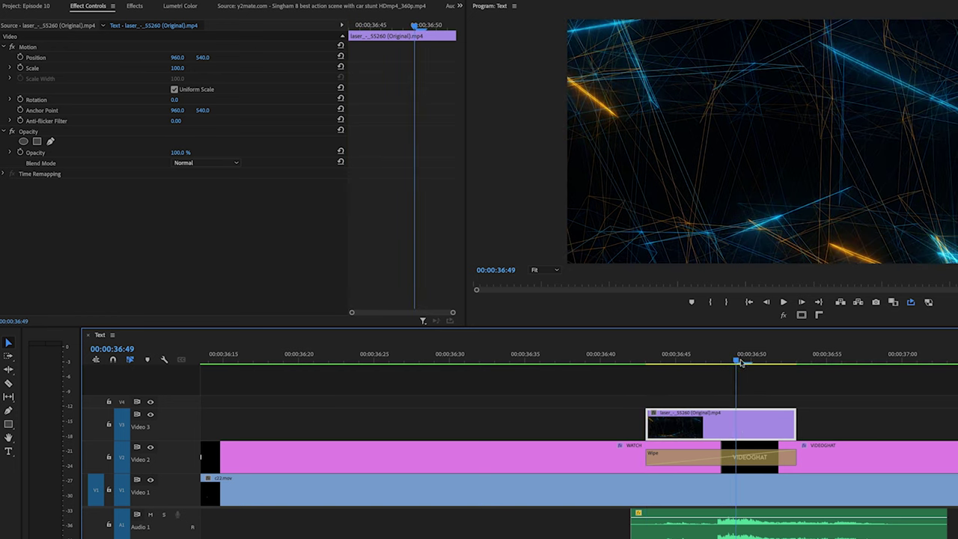
- Set the laser clip's blend mode to Multiply above the Wipe transition and open its Lumetri Color settings
{"action": "right_click", "coordinate": [742, 427]}
{"action": "key", "text": "Escape"}
{"action": "left_click", "coordinate": [215, 160]}
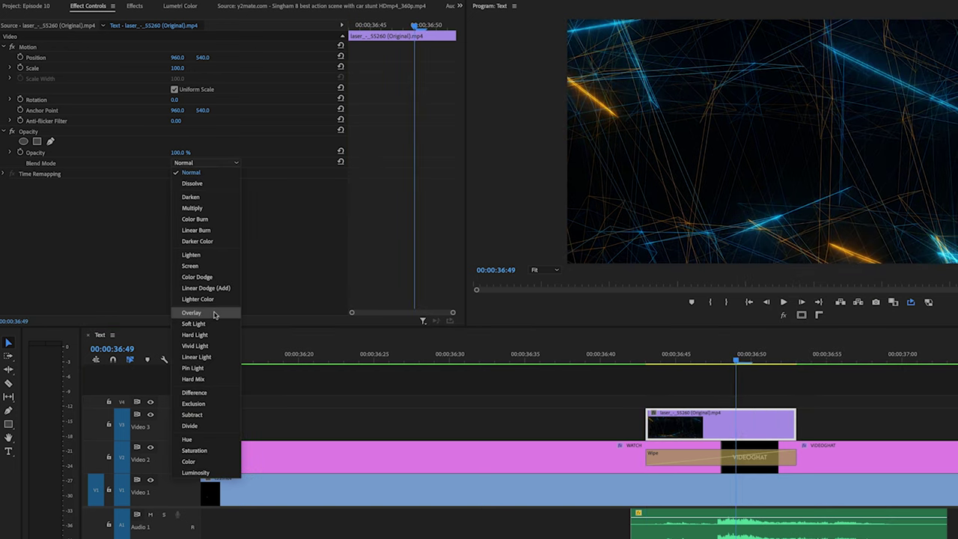
{"action": "left_click", "coordinate": [209, 213]}
{"action": "left_click_drag", "start_coordinate": [724, 356], "coordinate": [724, 427]}
{"action": "left_click", "coordinate": [180, 6]}
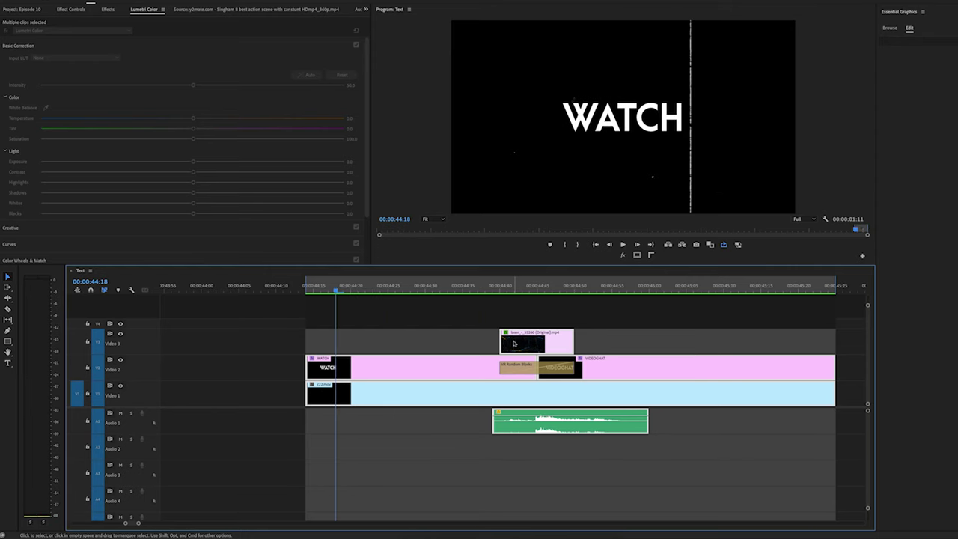
- Play and scrub through the VR Random Blocks title transition with the laser clip to review the effect
{"action": "scroll", "coordinate": [514, 342], "scroll_direction": "down", "scroll_amount": 3}
{"action": "key", "text": "space"}
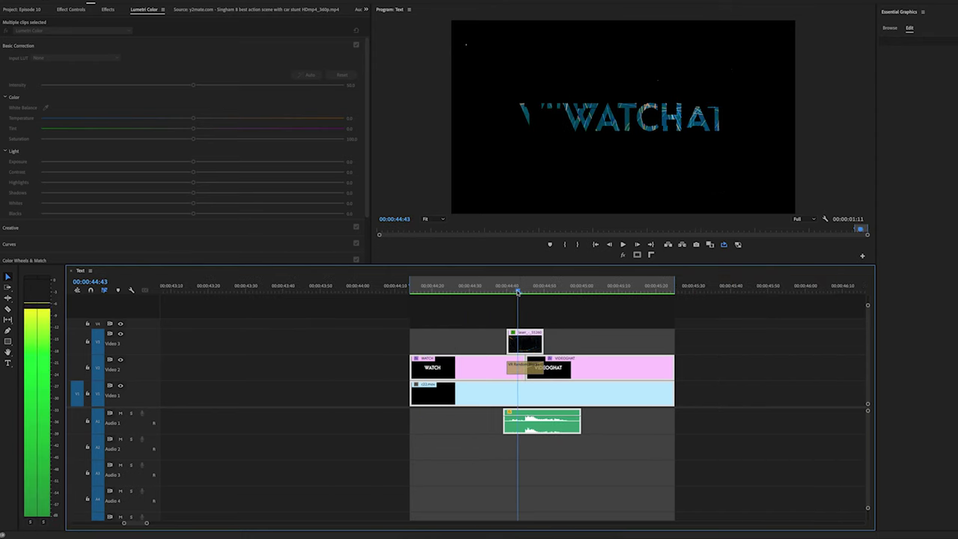
{"action": "key", "text": "space"}
{"action": "key", "text": "equal"}
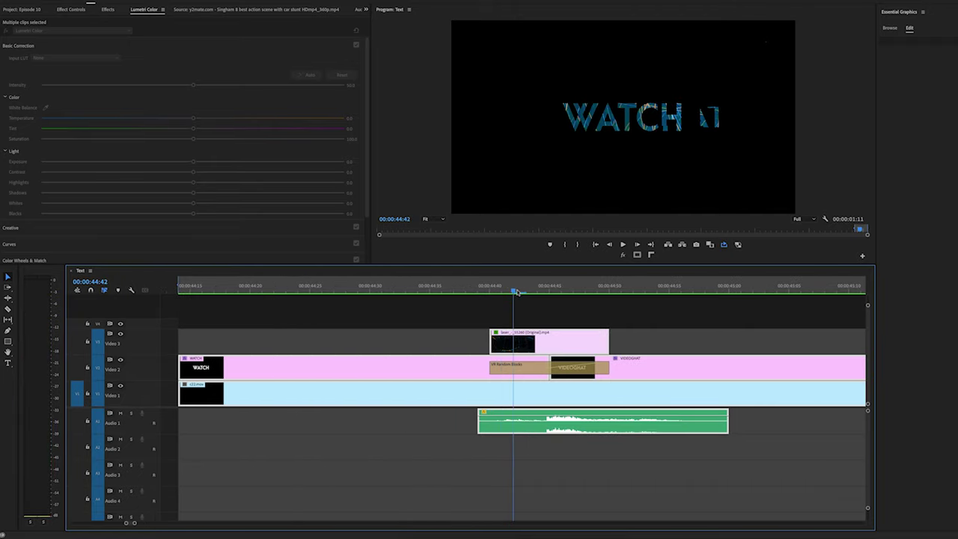
{"action": "left_click_drag", "start_coordinate": [539, 292], "coordinate": [559, 296]}
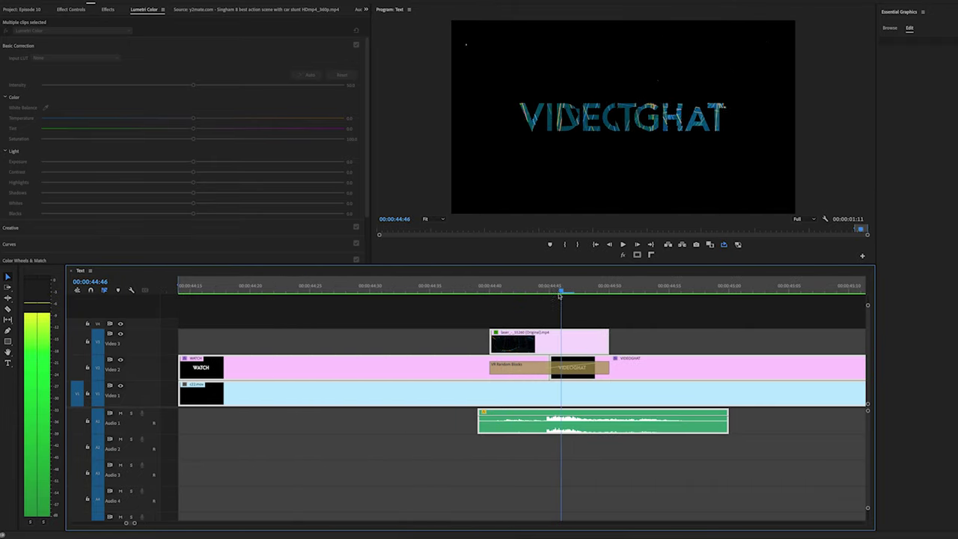